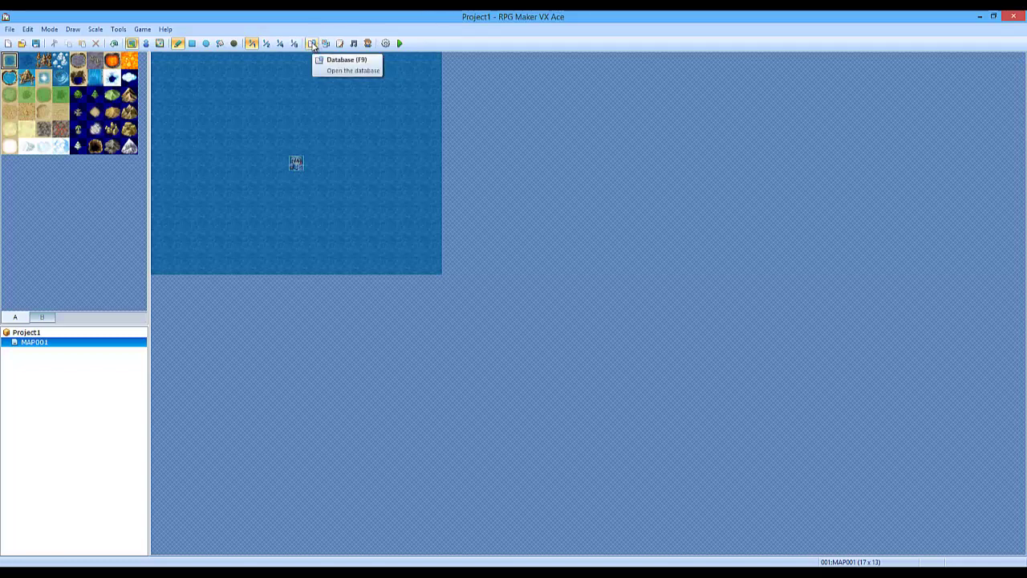
Open the Database window from the toolbar, which opens on the Tilesets tab.
click(313, 44)
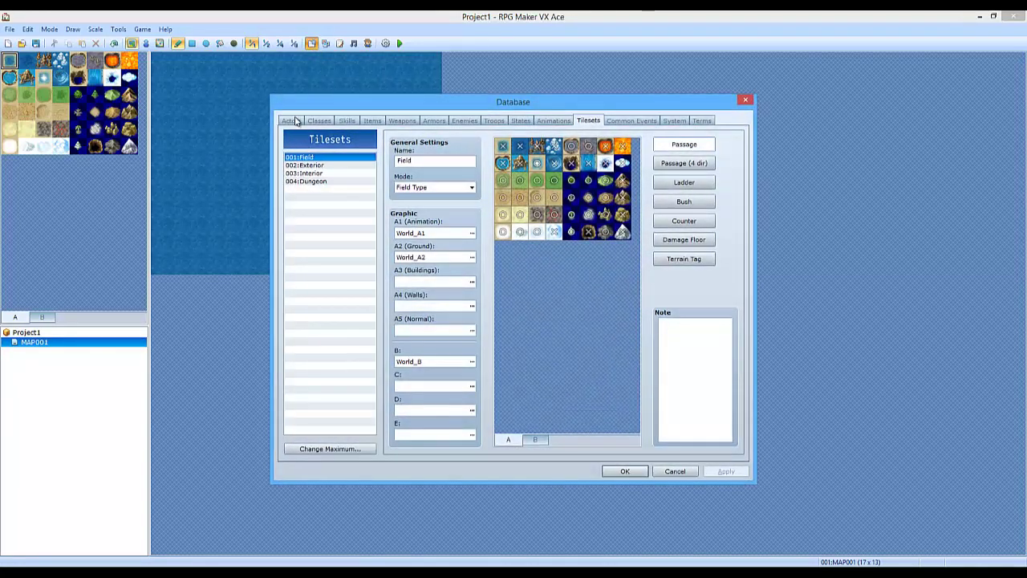
Switch to the Actors tab and look over Ryoma's and Eric's settings.
click(292, 120)
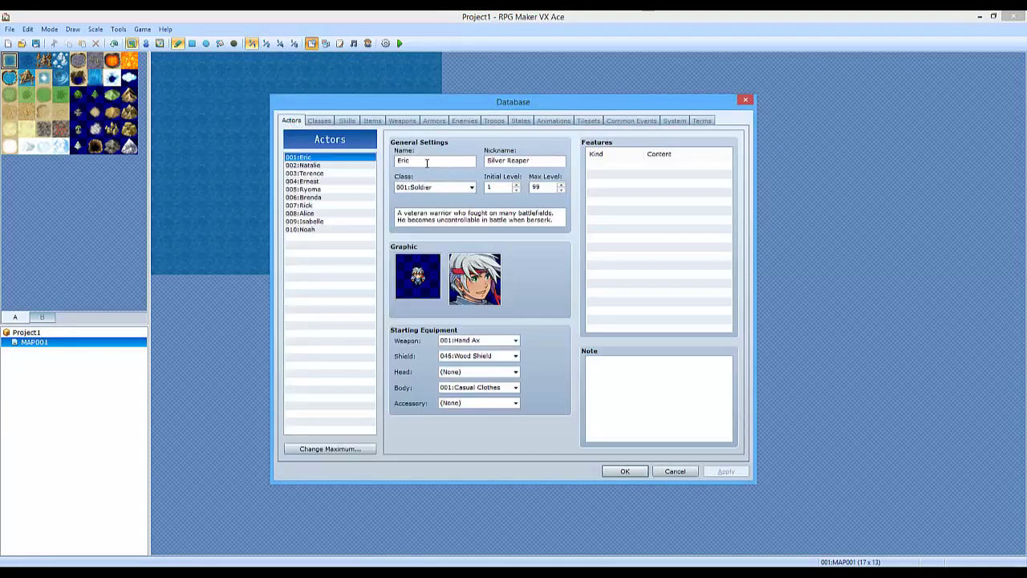
click(351, 191)
click(331, 159)
Cancel a Multi-Copy of Eric and bring up Change Maximum, showing 10 actors.
right_click(310, 158)
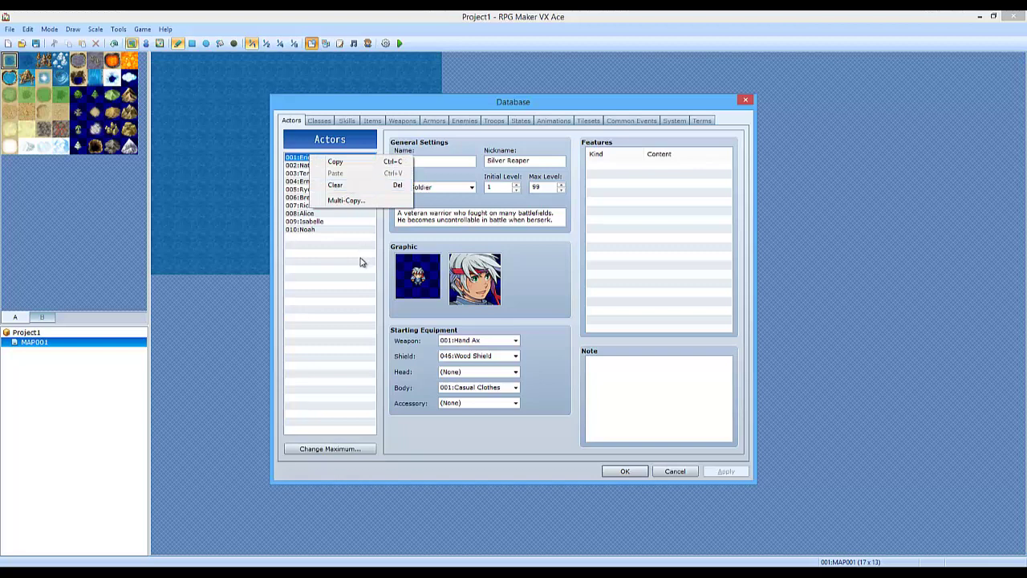
click(359, 201)
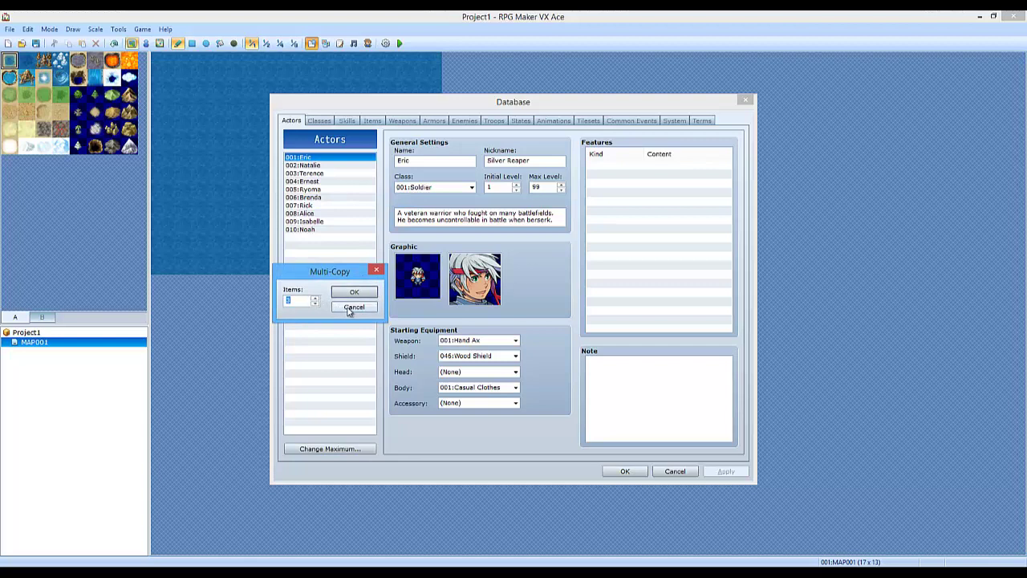
click(351, 308)
click(323, 449)
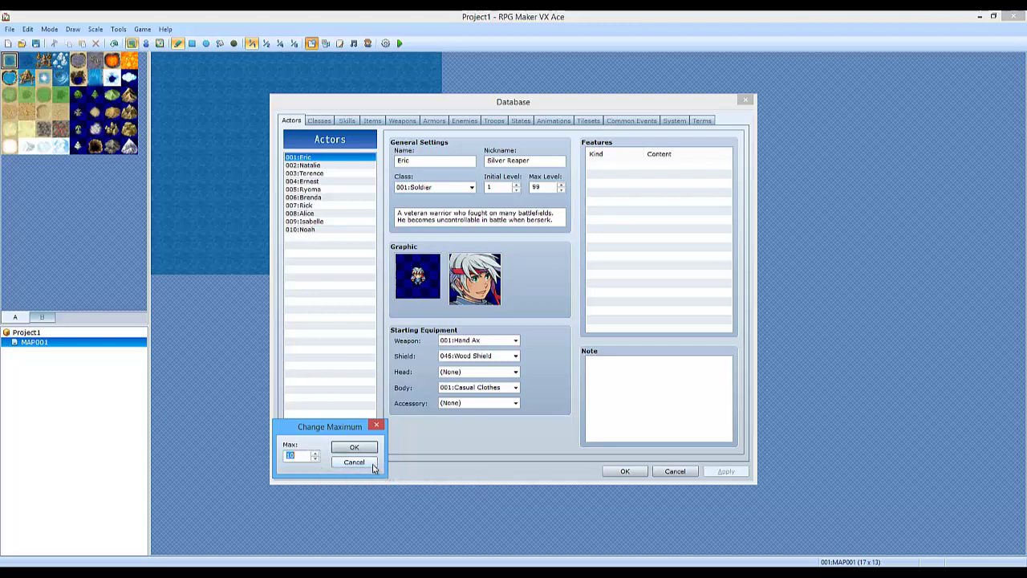
Raise the actor maximum from 10 to 19 and select the new empty slot 011.
click(356, 463)
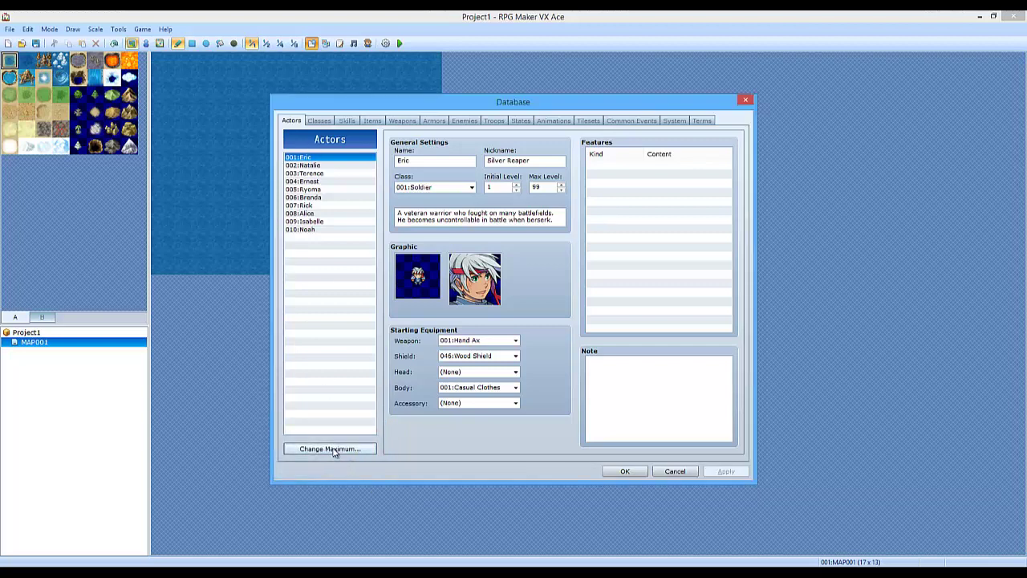
click(332, 449)
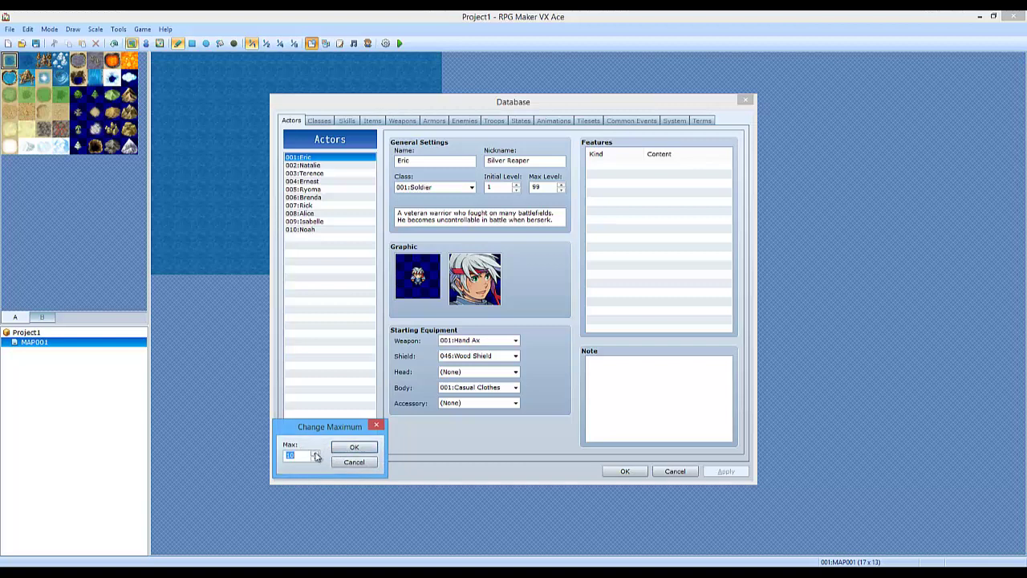
click(315, 452)
click(315, 453)
click(354, 447)
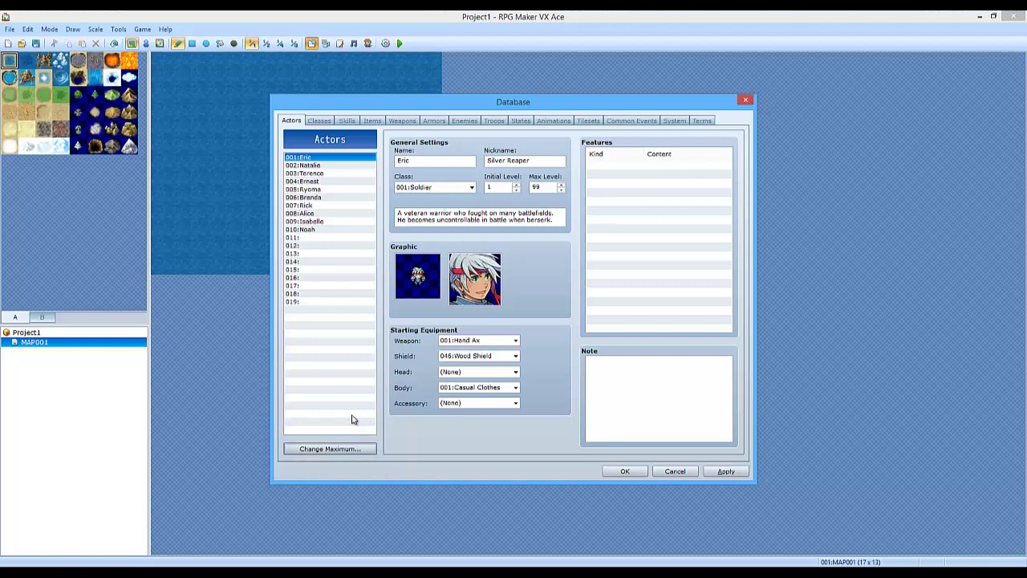
click(311, 293)
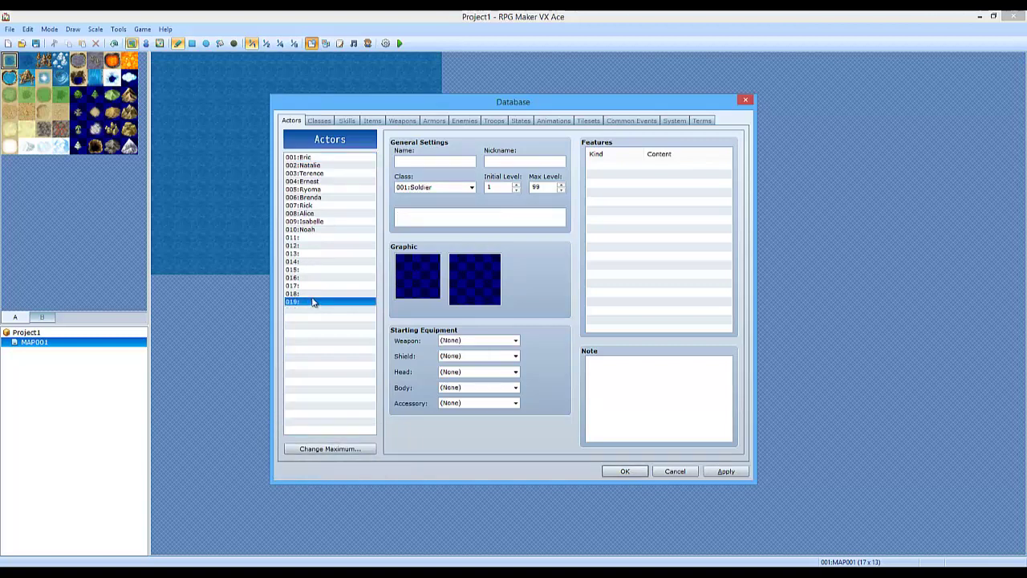
click(308, 238)
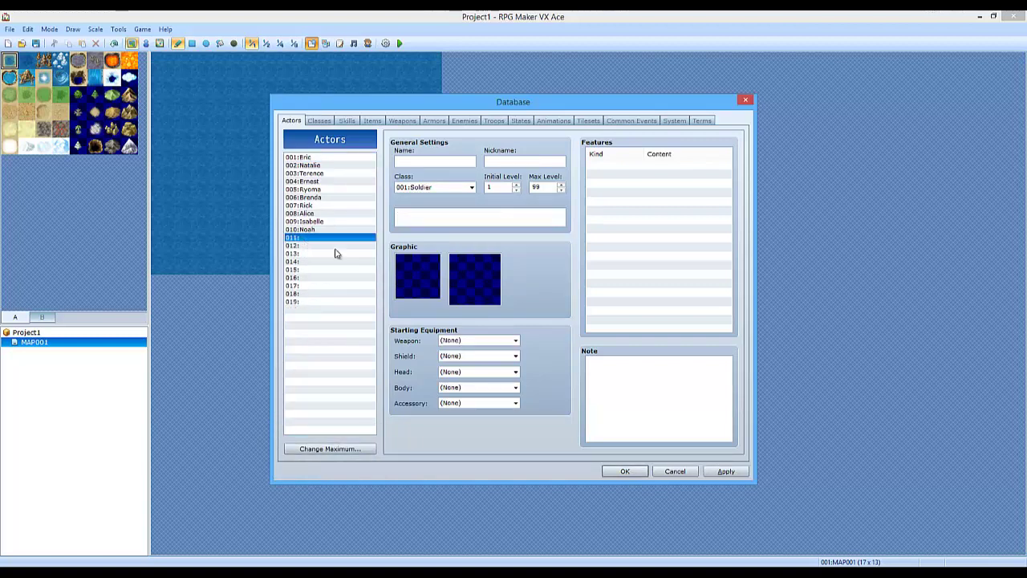
Name the actor in slot 011 'Alex'.
click(316, 229)
click(317, 238)
click(422, 158)
text(Alex)
Browse the other actors, then return to Alex and check his class list, keeping Soldier.
click(294, 165)
click(298, 158)
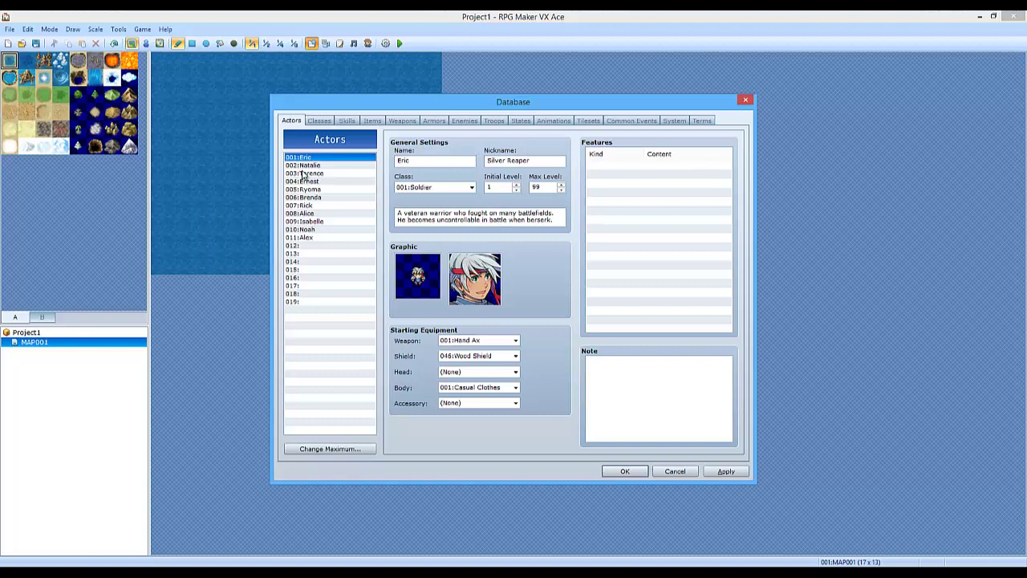
key(Down)
key(Down)
key(Up)
key(Up)
key(Down)
key(Down)
key(Down)
key(Down)
key(Down)
key(Down)
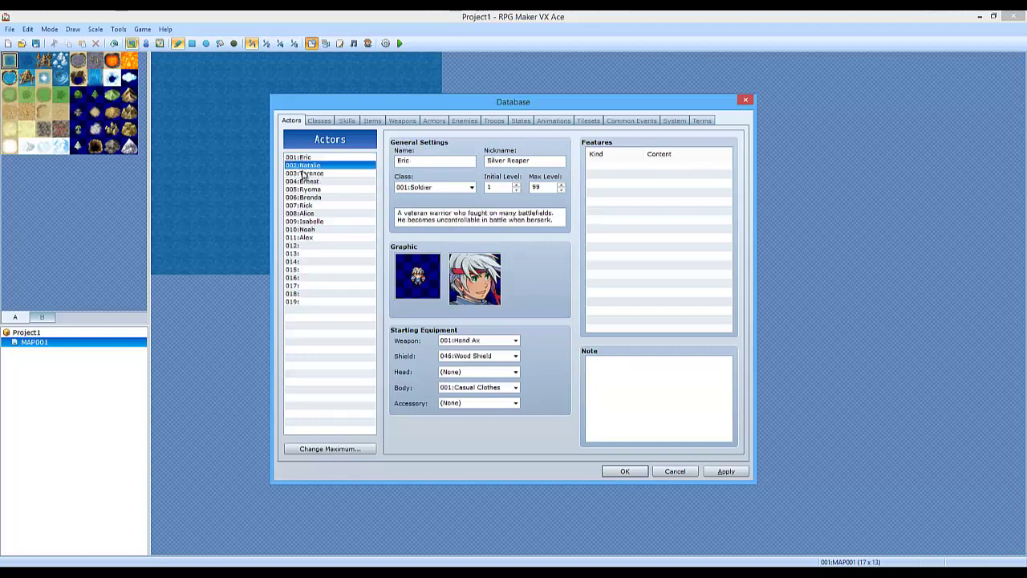
click(328, 236)
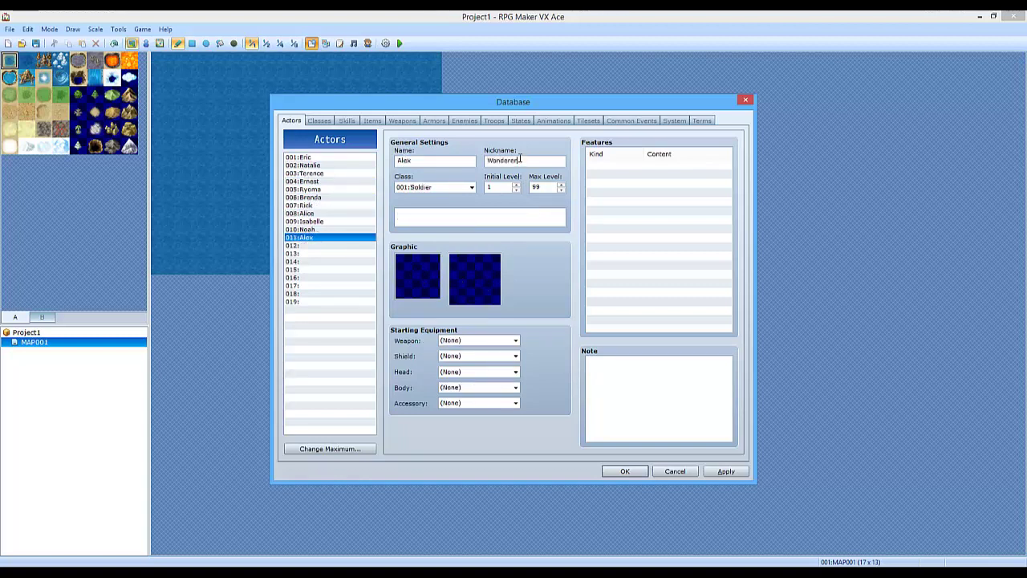
click(446, 190)
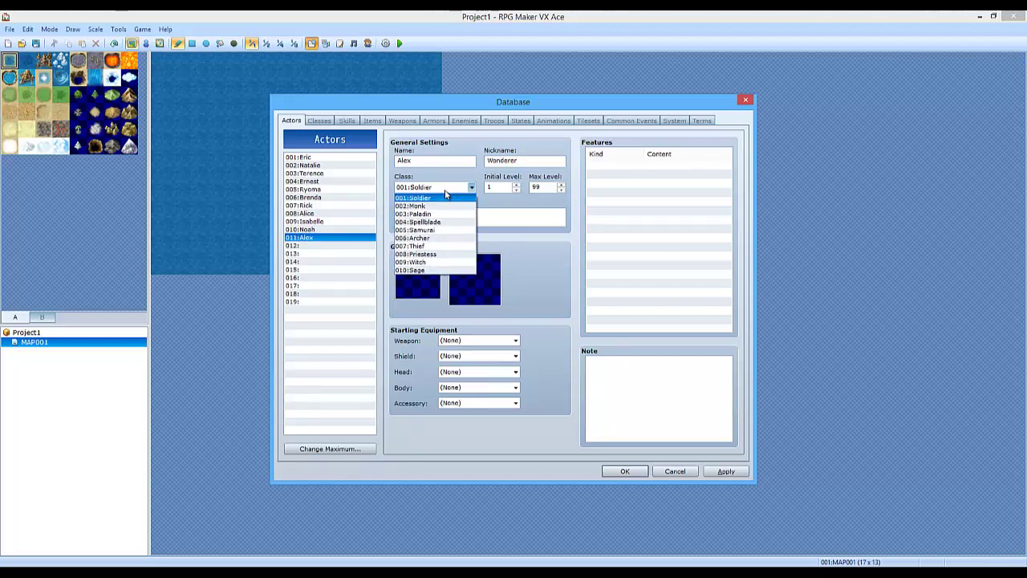
click(443, 198)
click(319, 121)
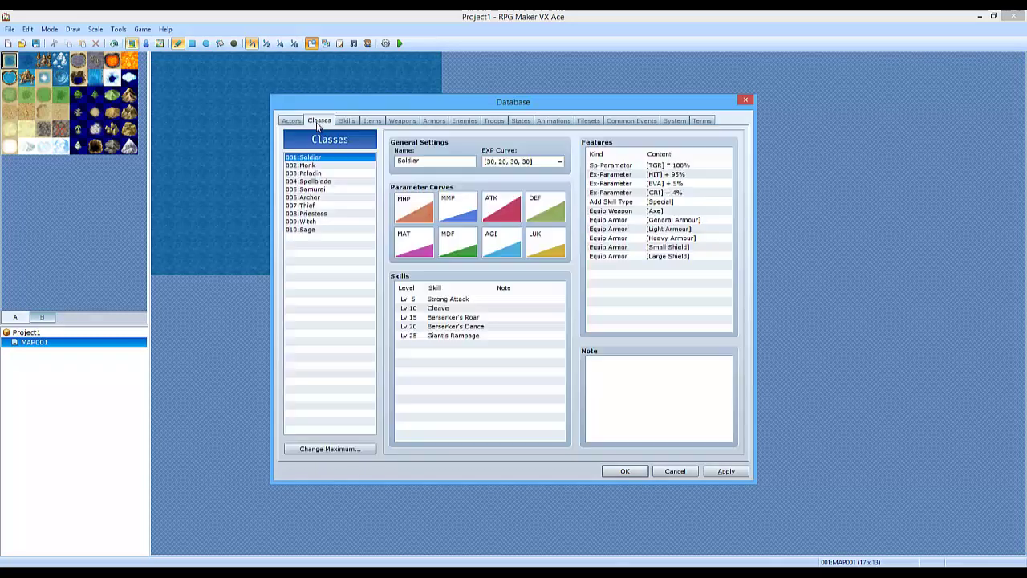
click(459, 337)
click(414, 207)
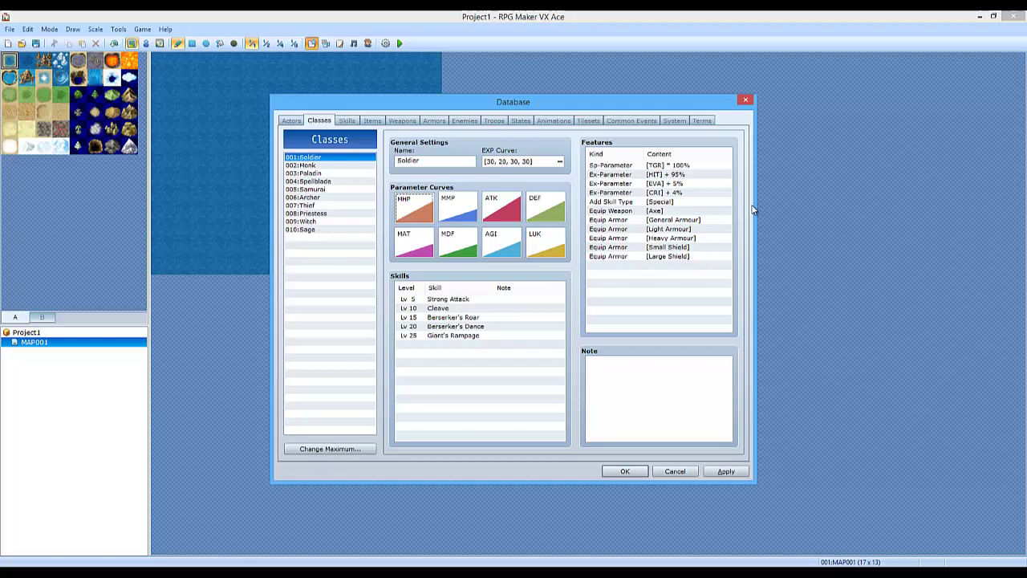
click(632, 220)
click(624, 211)
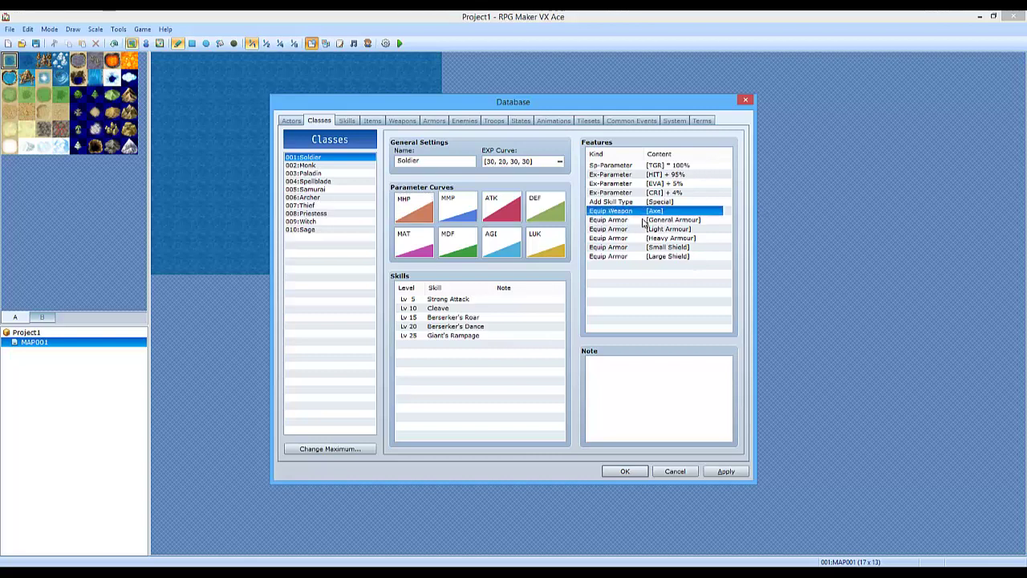
click(624, 201)
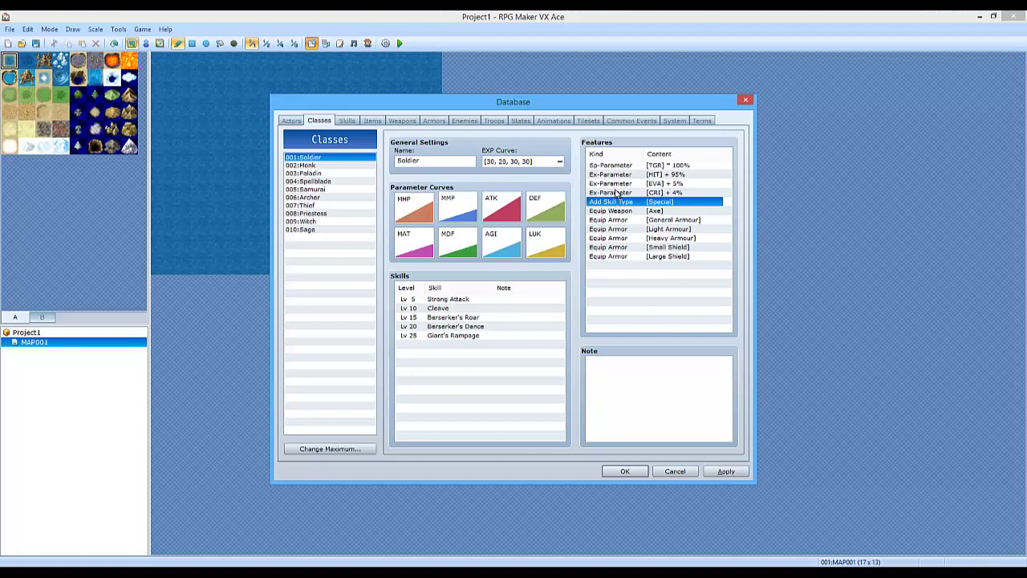
click(621, 193)
key(Down)
key(Down)
key(Down)
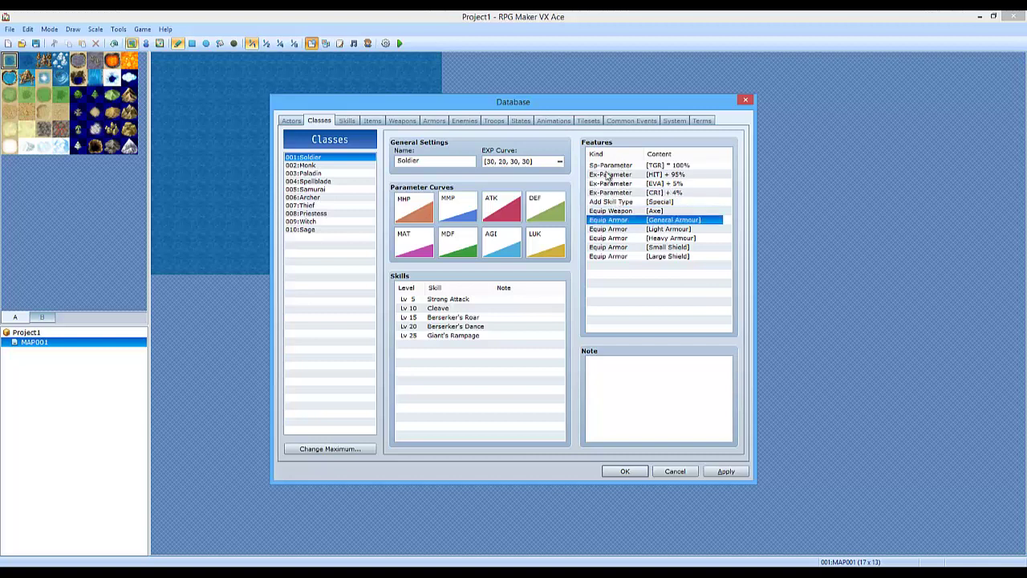
Make Alex a 002:Monk, leaving his starting weapon empty for now.
click(293, 120)
click(472, 187)
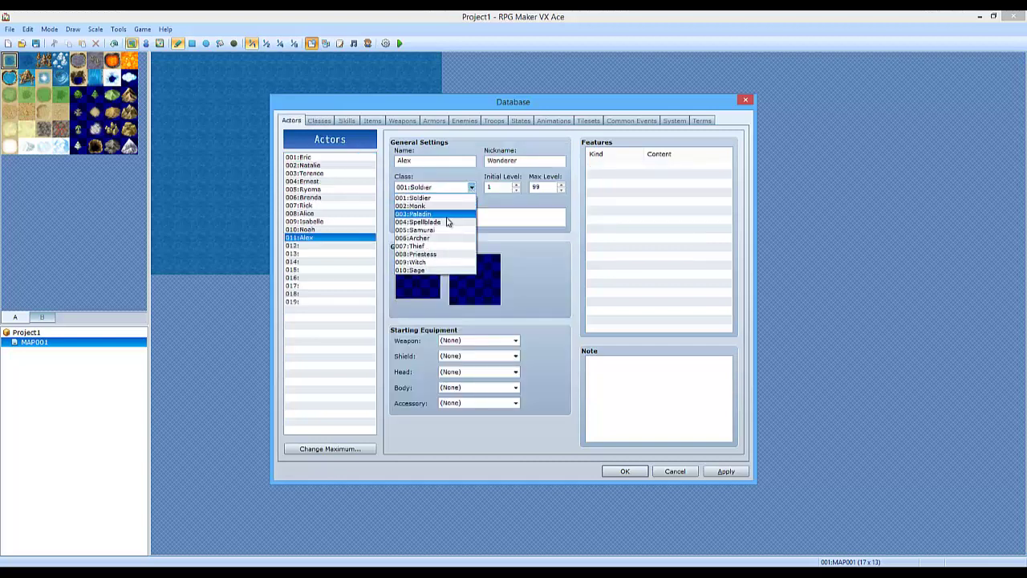
click(433, 208)
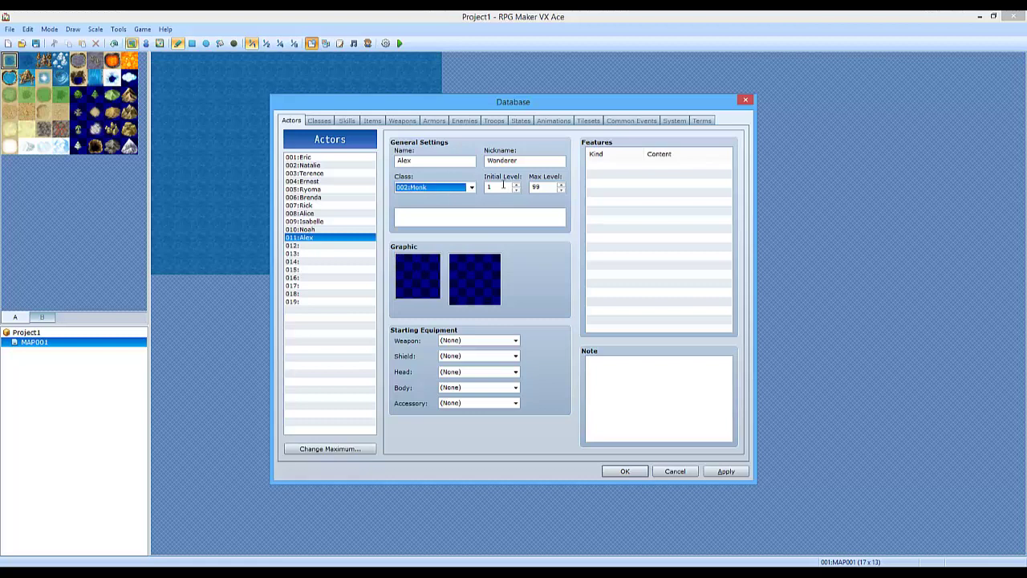
click(477, 356)
click(473, 341)
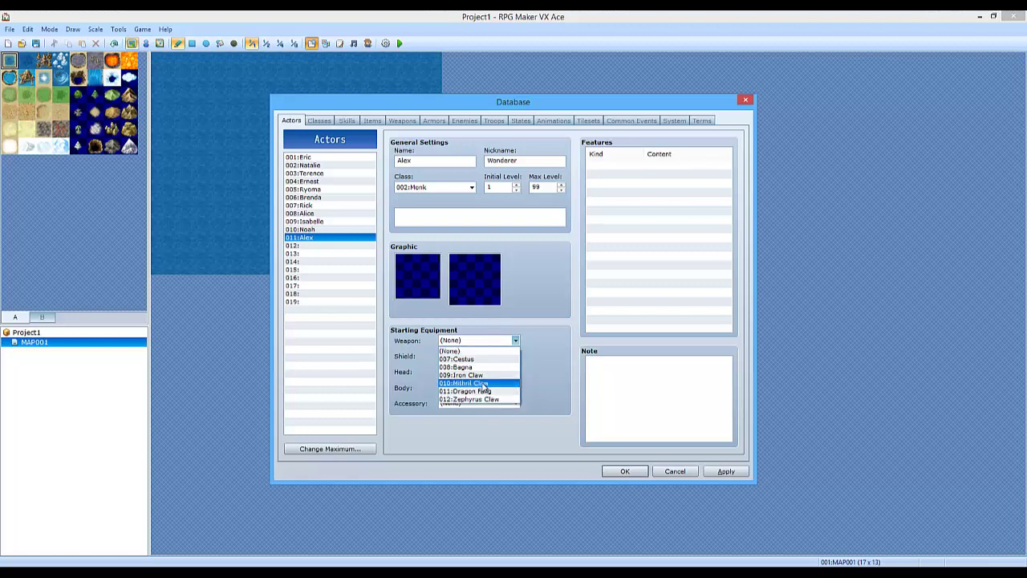
click(507, 342)
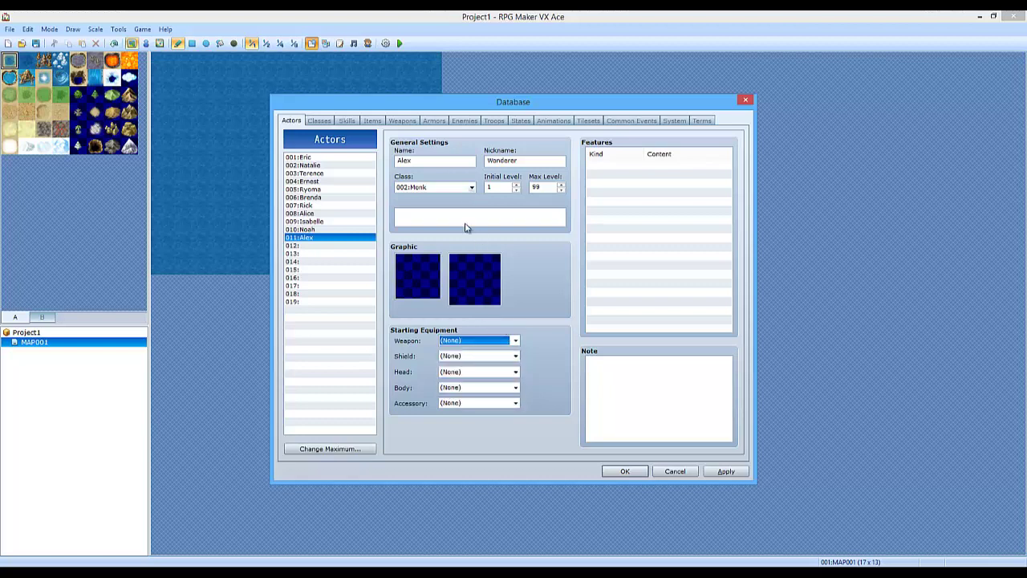
Set Alex's initial level to 5 and give him the description 'He is a wonderer.'.
double_click(505, 187)
mouse_move(499, 189)
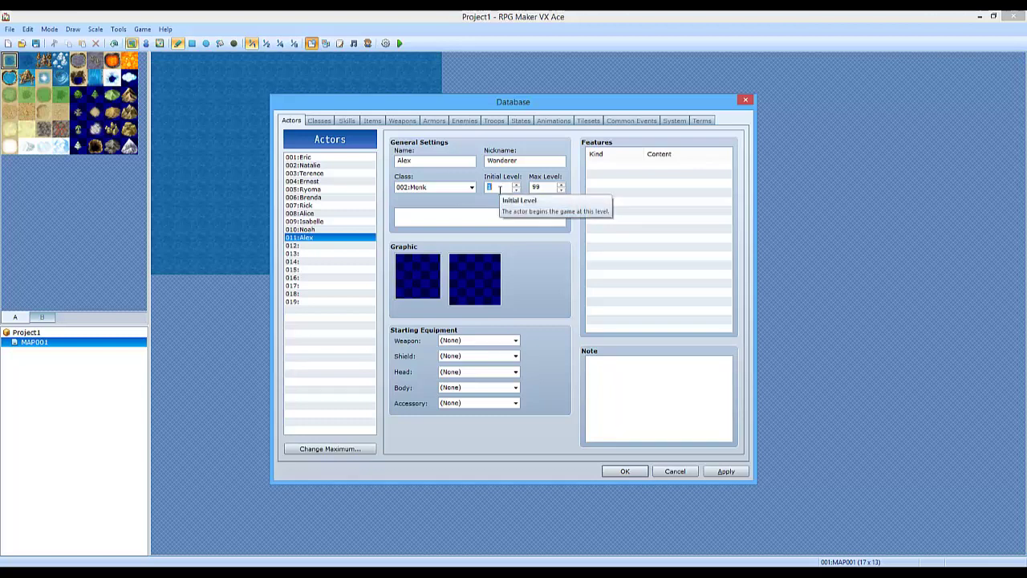
text(5)
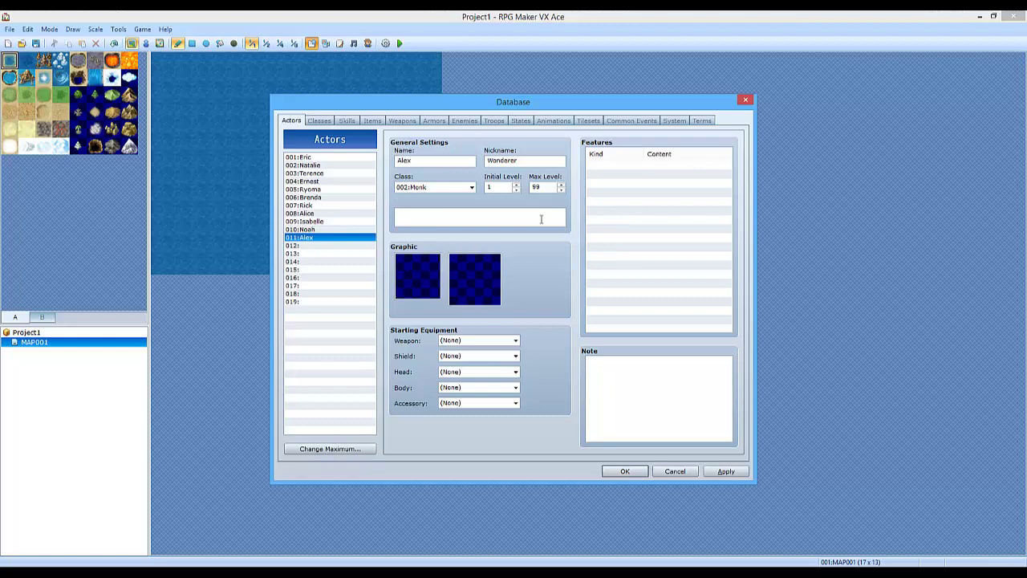
text(He is a wonderer.)
Choose the green-haired sprite from the Actor5 sheet as Alex's character graphic.
drag(398, 214, 451, 215)
double_click(422, 265)
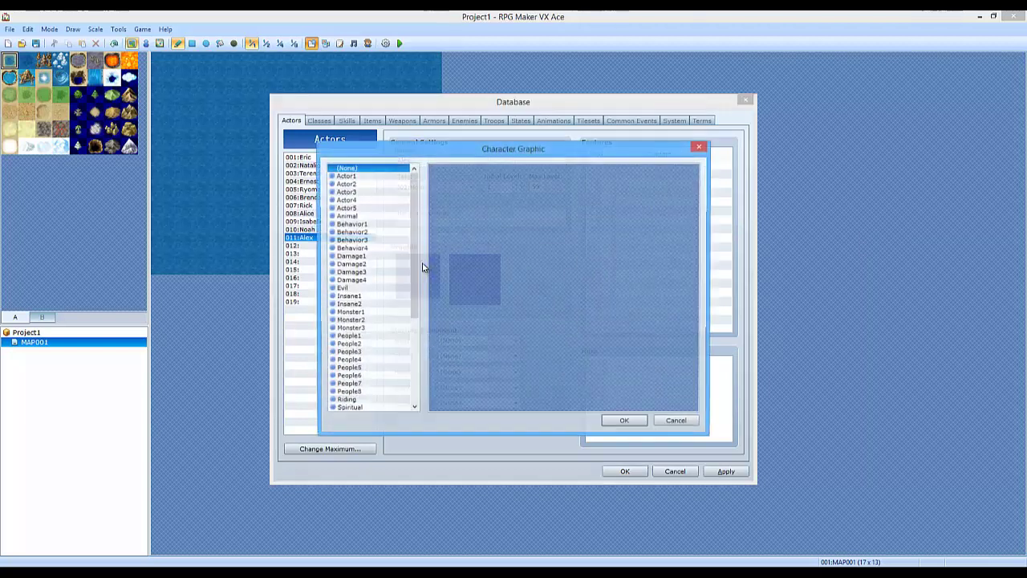
click(334, 177)
key(Down)
key(Down)
key(Down)
key(Down)
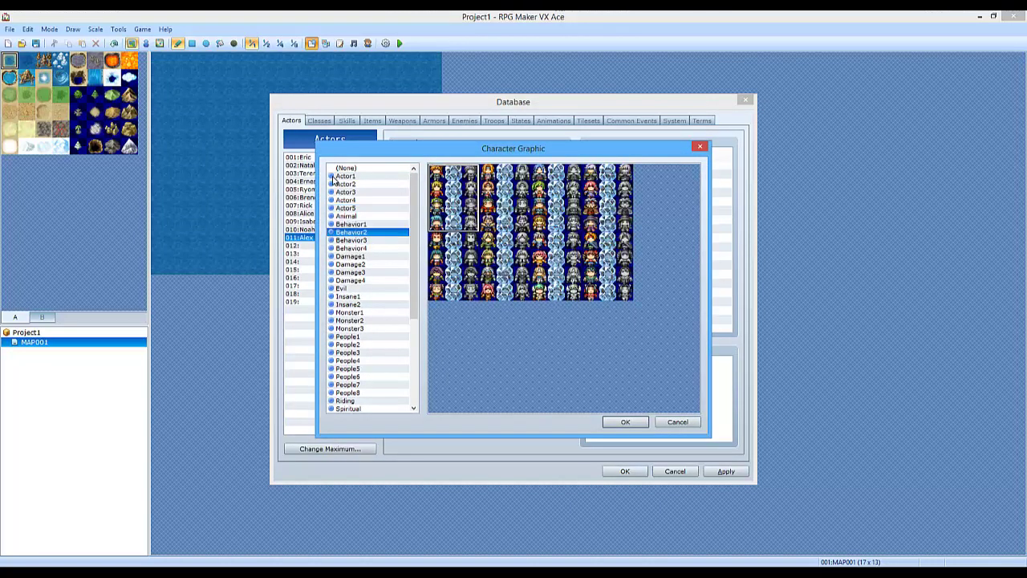
key(Down)
key(Up)
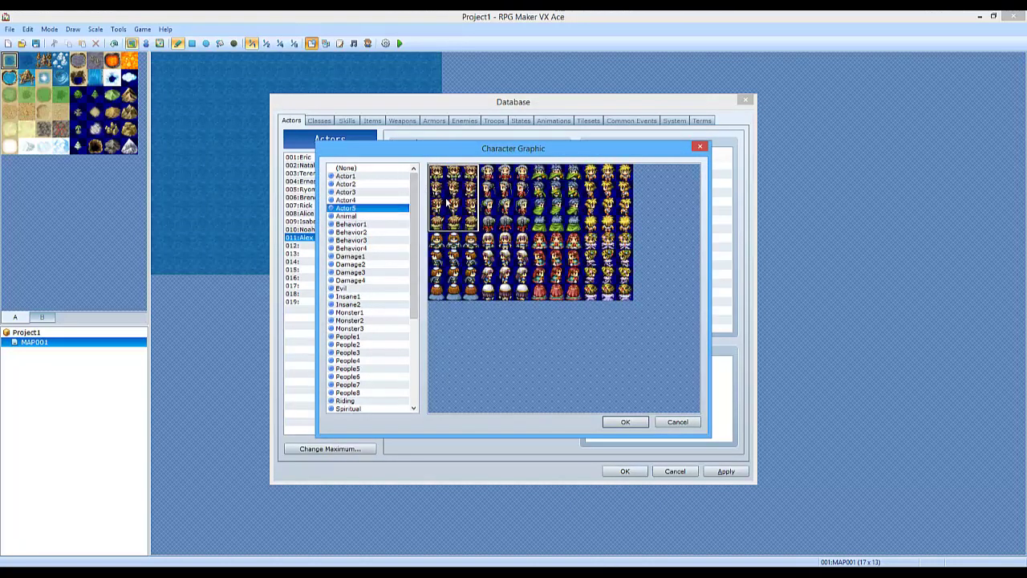
double_click(573, 212)
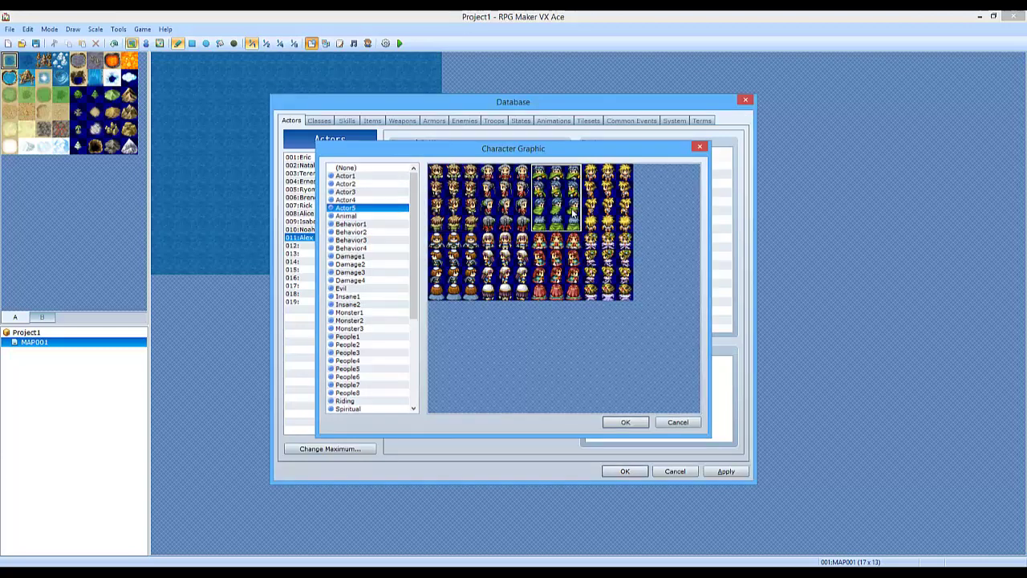
Browse the Actor2 through Actor5 face sets for Alex.
double_click(480, 280)
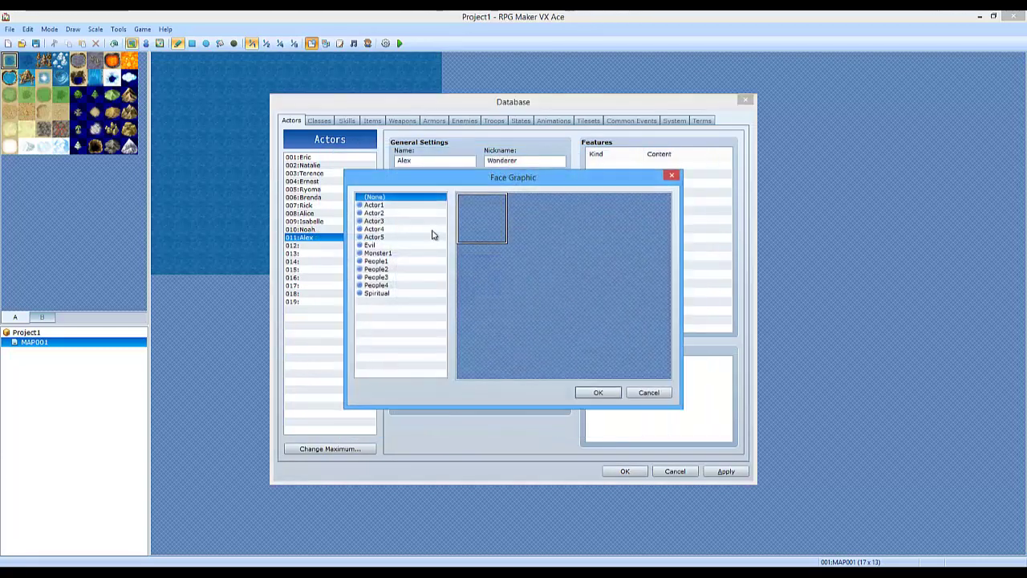
click(423, 213)
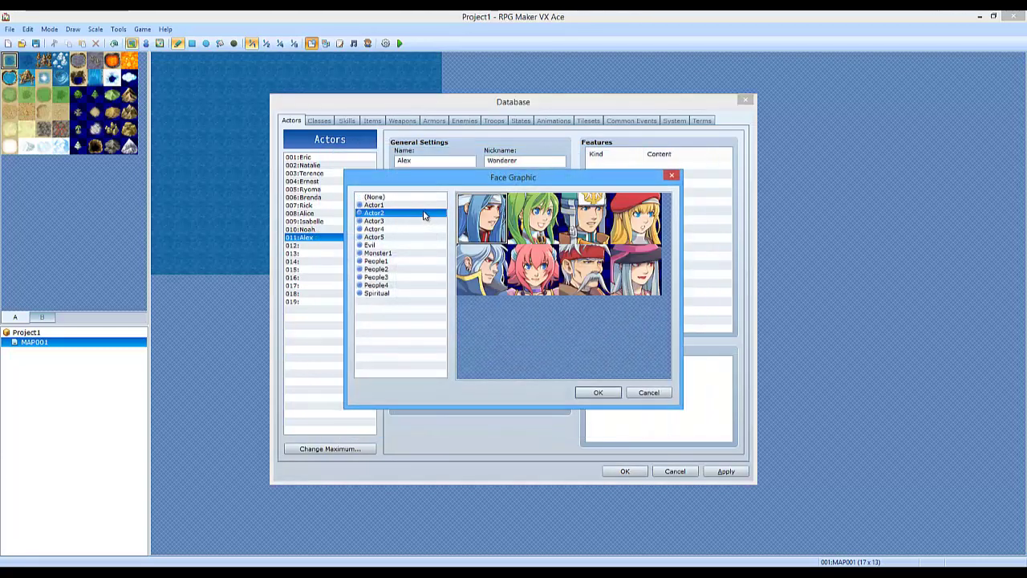
key(Up)
key(Down)
key(Up)
key(Down)
key(Down)
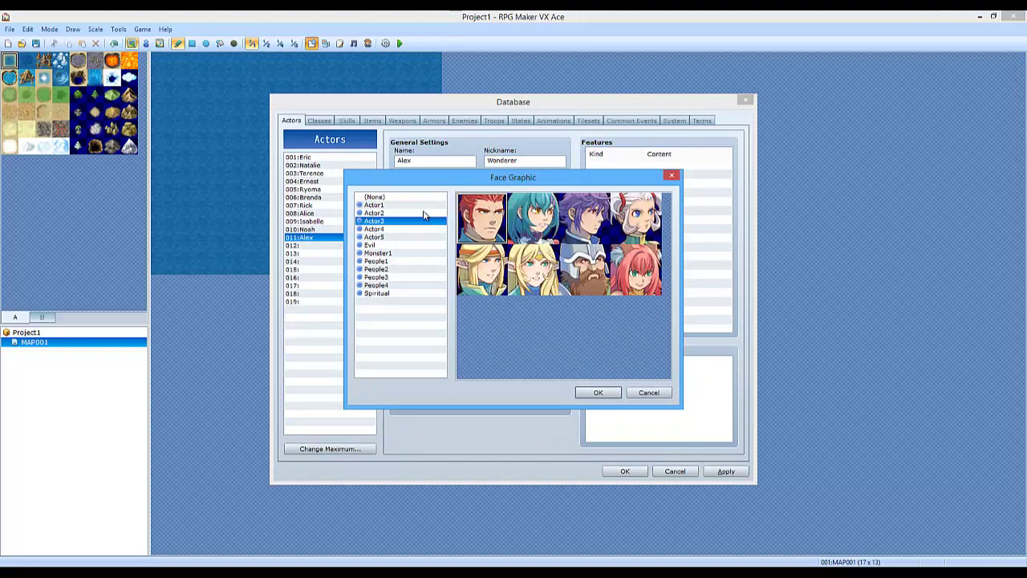
key(Down)
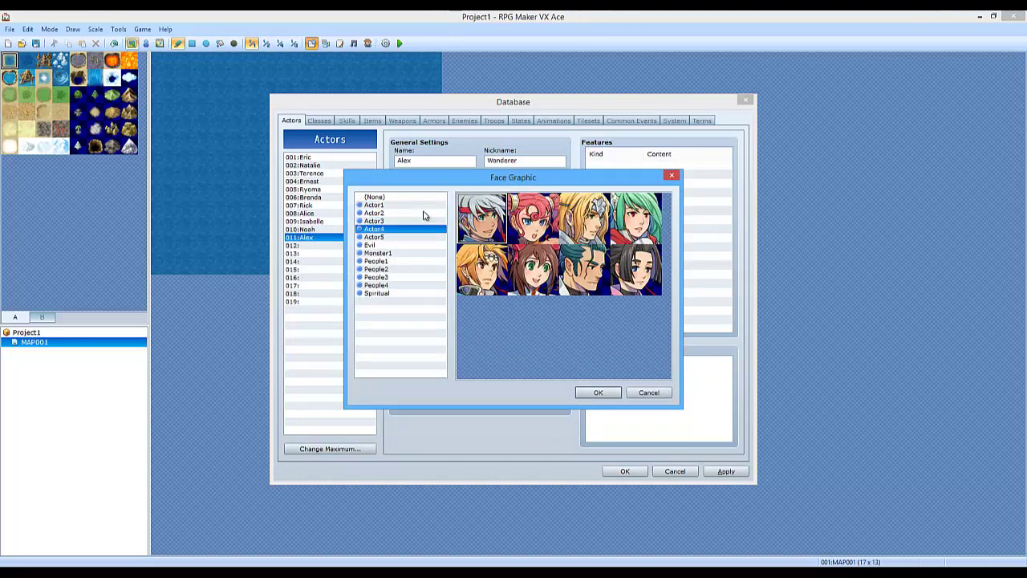
key(Down)
key(Up)
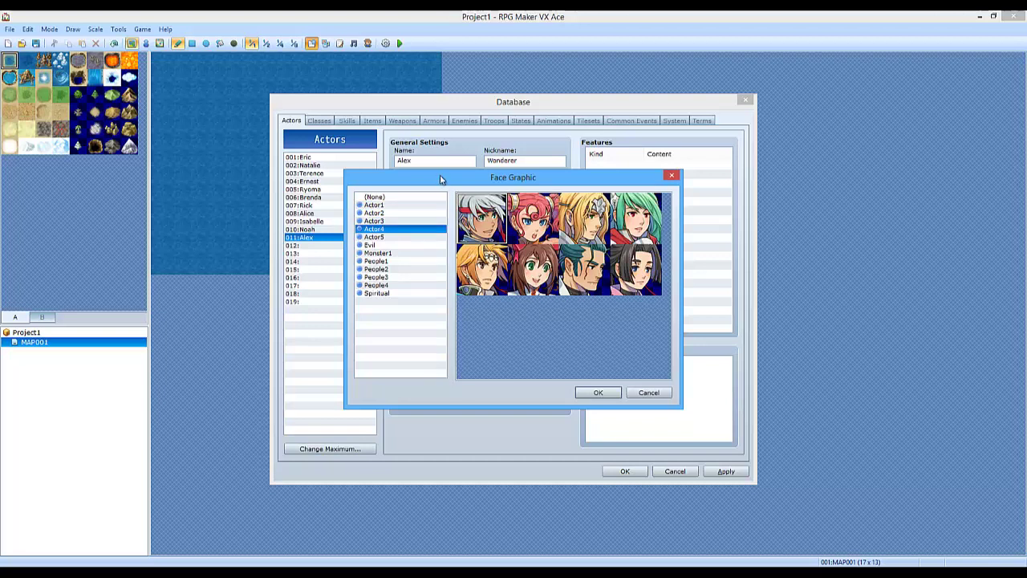
Assign the blue-haired face from the Actor5 set to Alex.
drag(440, 180, 627, 216)
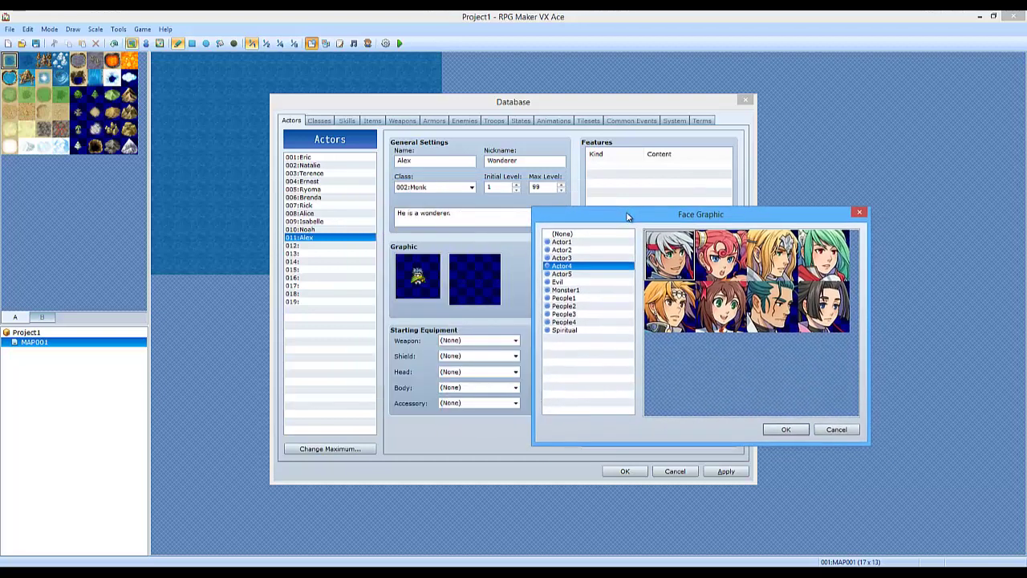
click(586, 275)
click(778, 277)
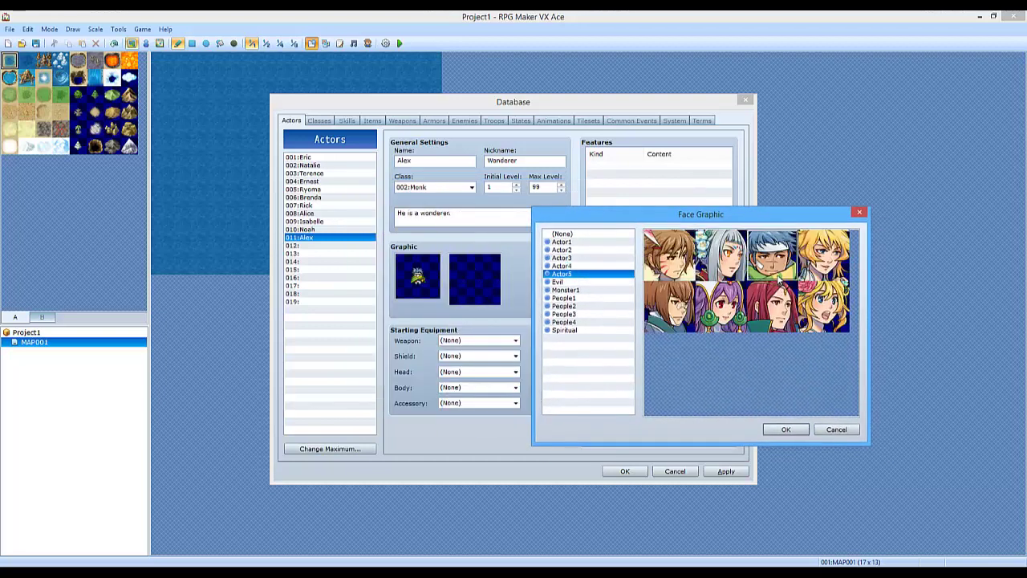
double_click(779, 277)
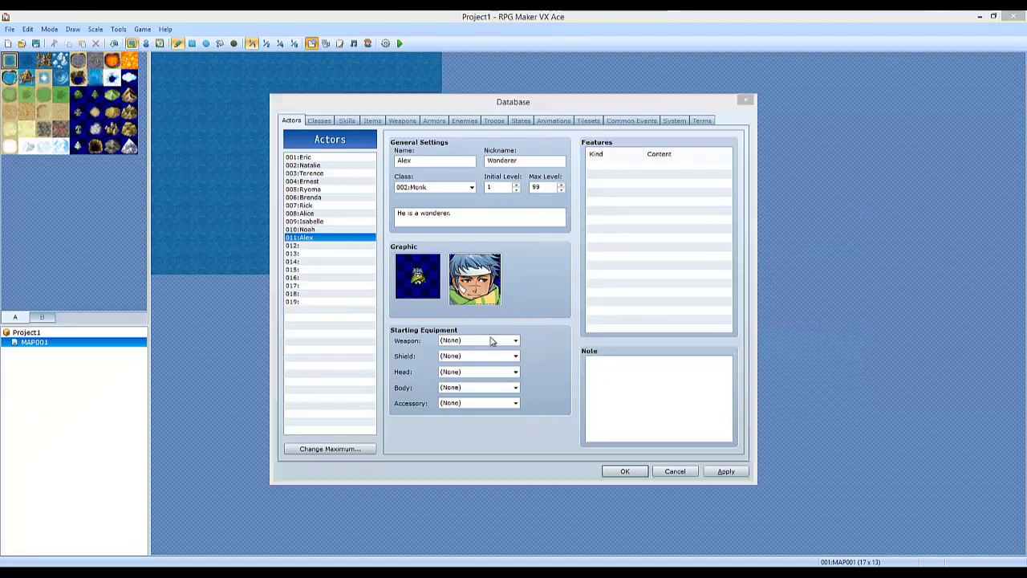
Equip 007:Cestus, no shield, 006:Bandana, 001:Casual Clothes and 051:War God's Belt as starting gear.
click(484, 343)
click(484, 358)
click(482, 357)
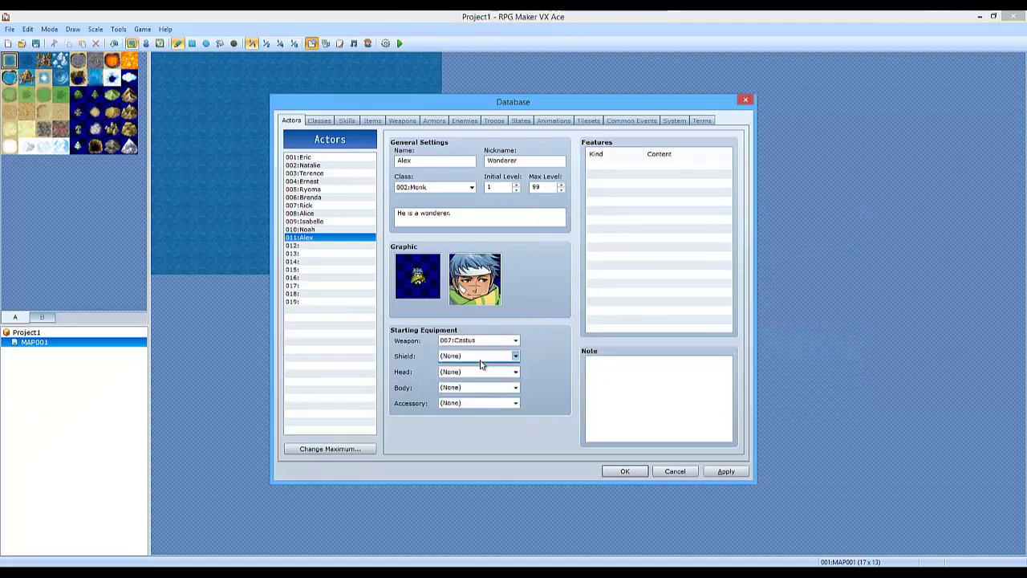
click(474, 366)
click(477, 371)
click(465, 382)
click(478, 387)
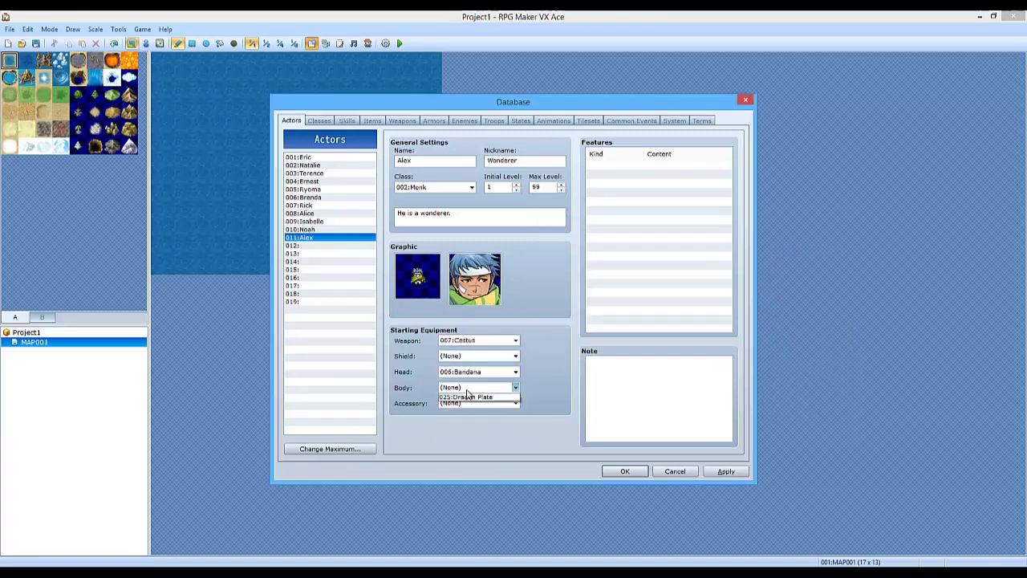
click(466, 407)
click(469, 403)
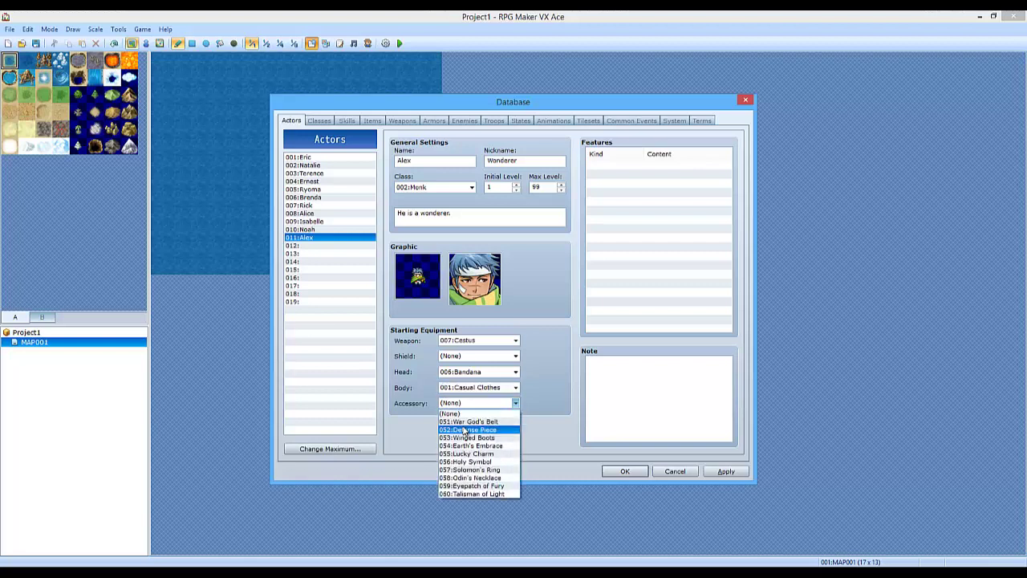
click(465, 423)
click(643, 187)
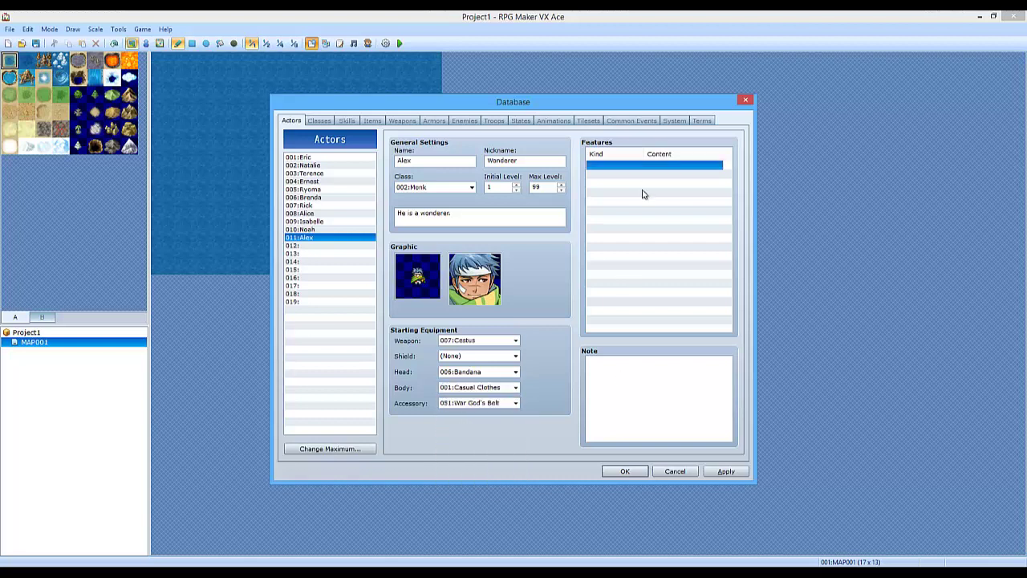
Start a new feature for Alex and look through the Rate, Param, Attack and Skill options.
double_click(627, 176)
click(618, 178)
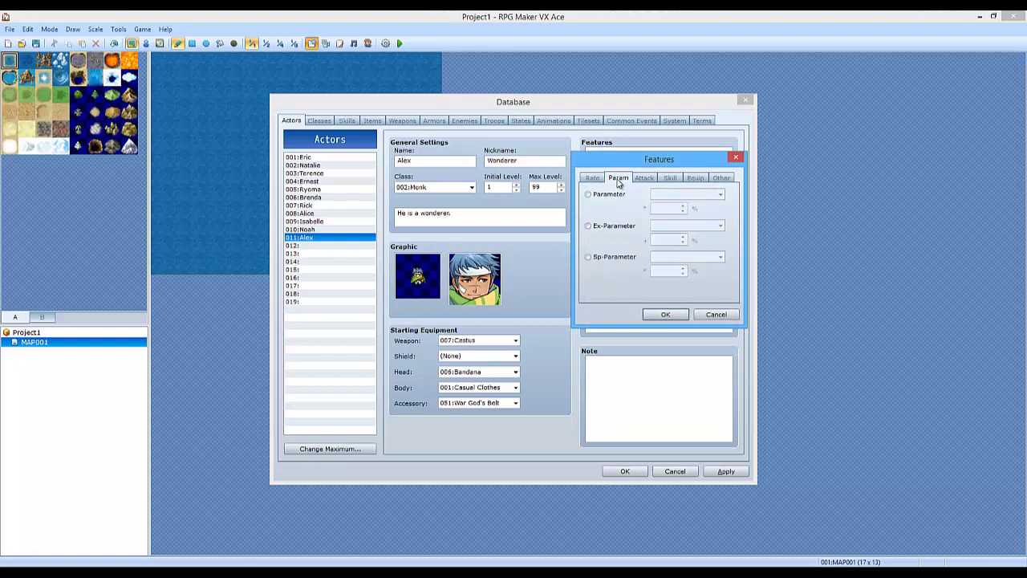
click(590, 176)
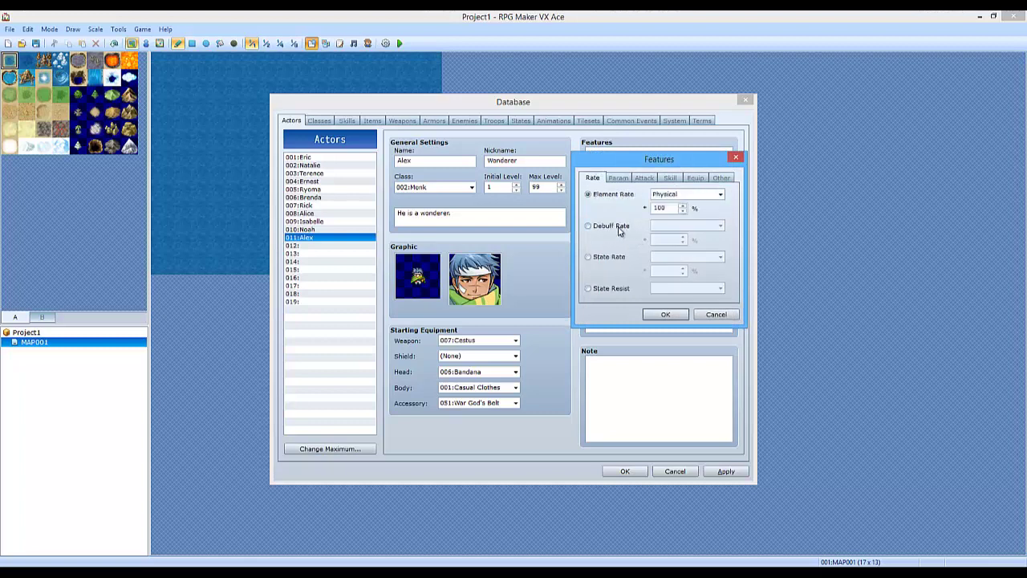
mouse_move(619, 232)
mouse_move(612, 198)
click(629, 178)
click(644, 177)
click(666, 177)
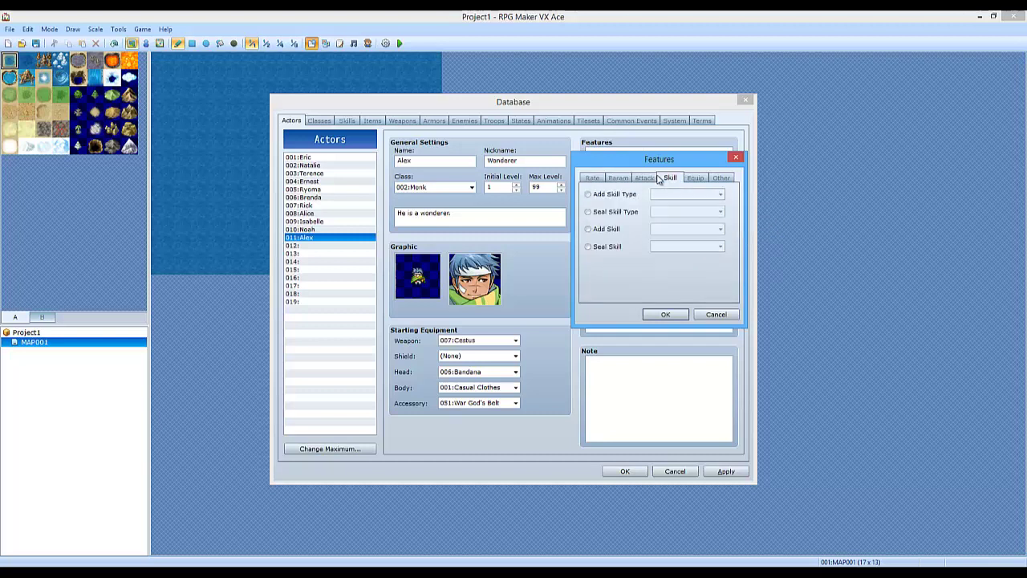
click(624, 177)
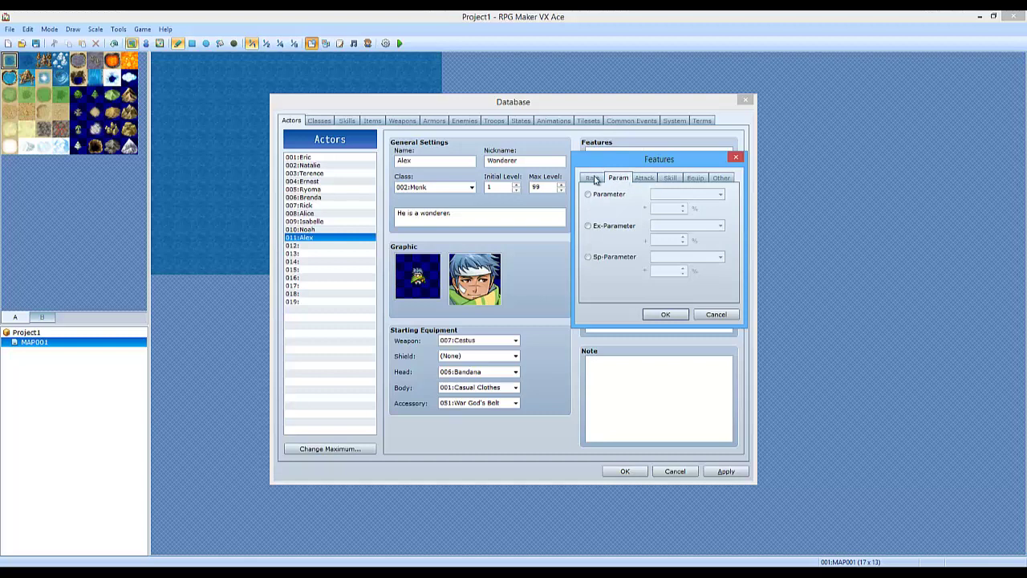
click(592, 177)
drag(583, 160, 147, 175)
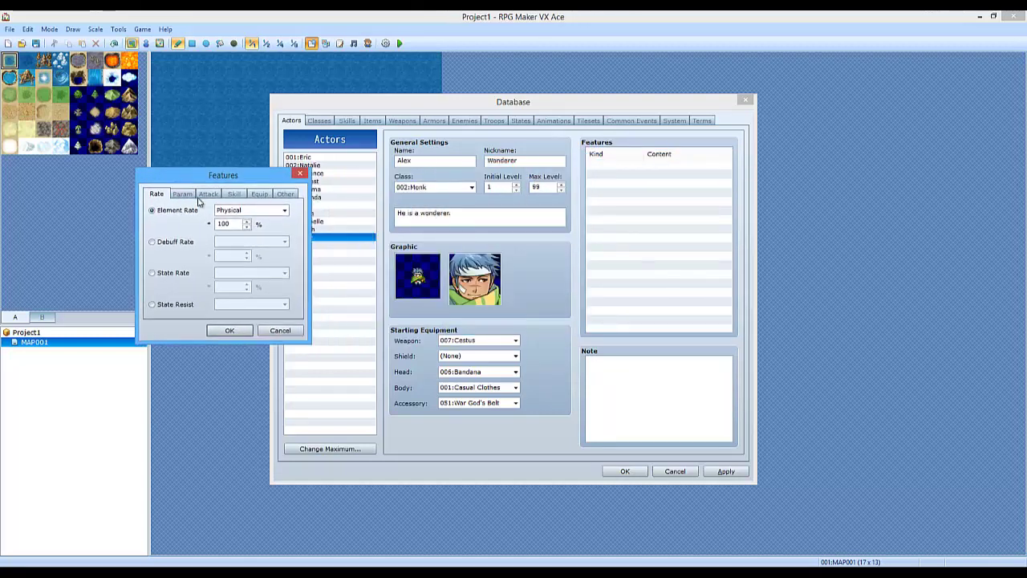
Add an Equip Weapon feature for the Sword weapon type.
click(183, 194)
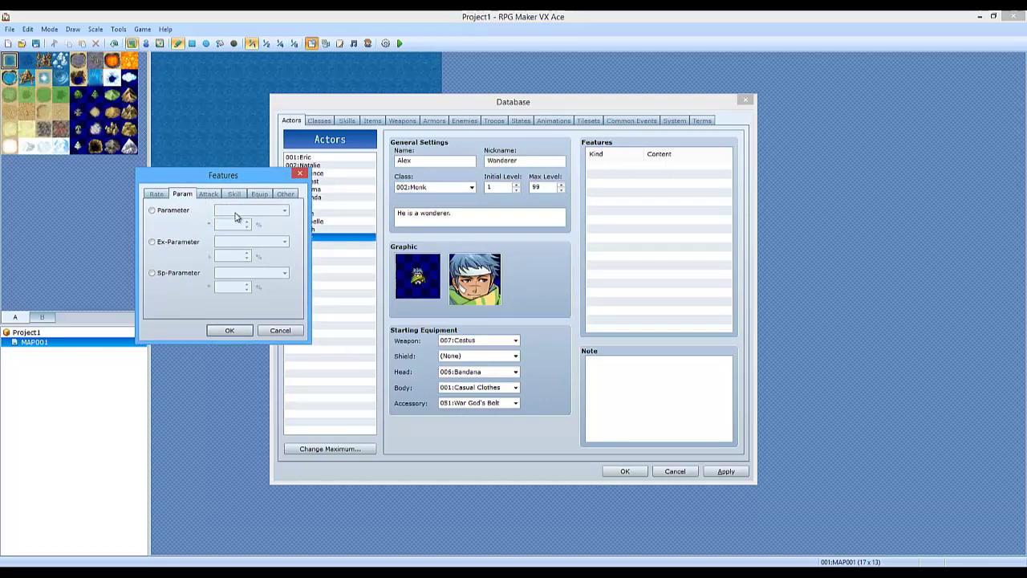
click(266, 198)
click(187, 211)
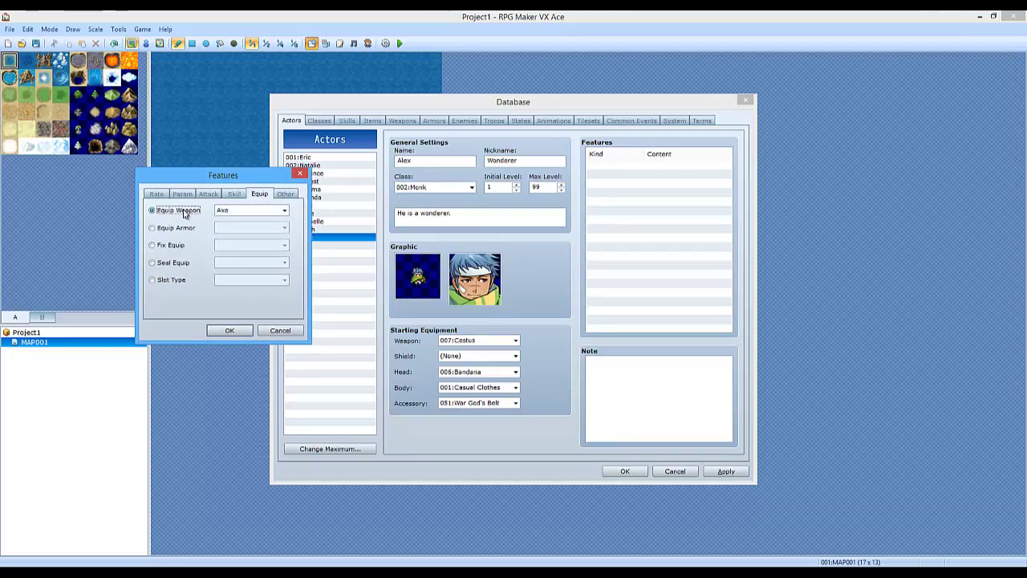
click(257, 211)
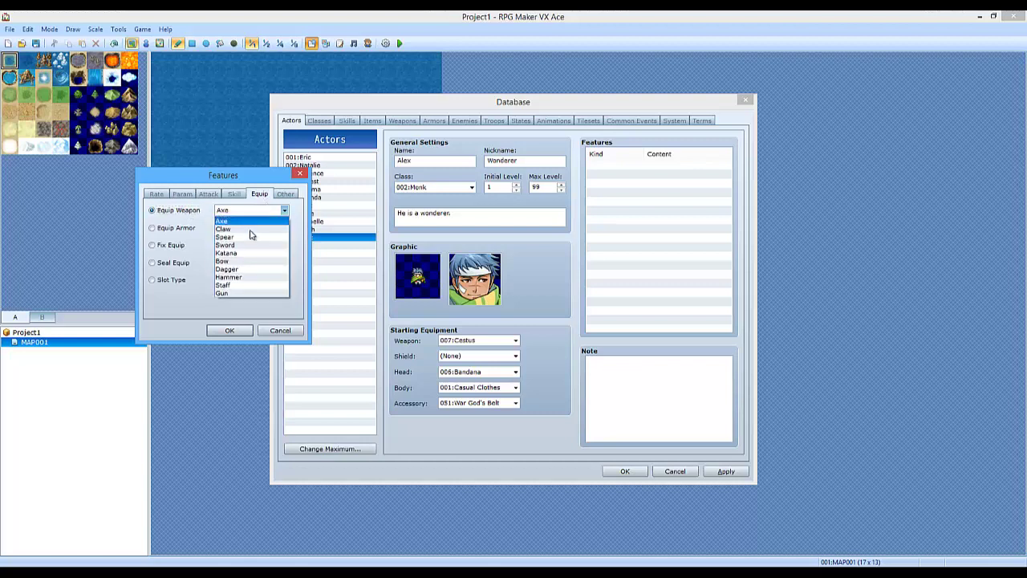
click(229, 329)
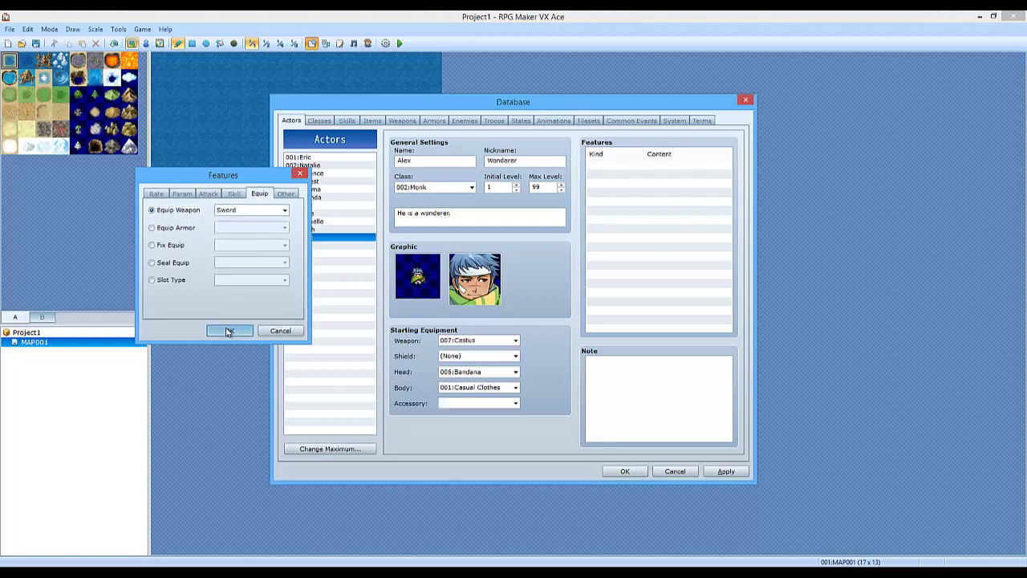
Check the starting weapon choices, keeping Cestus equipped.
click(453, 342)
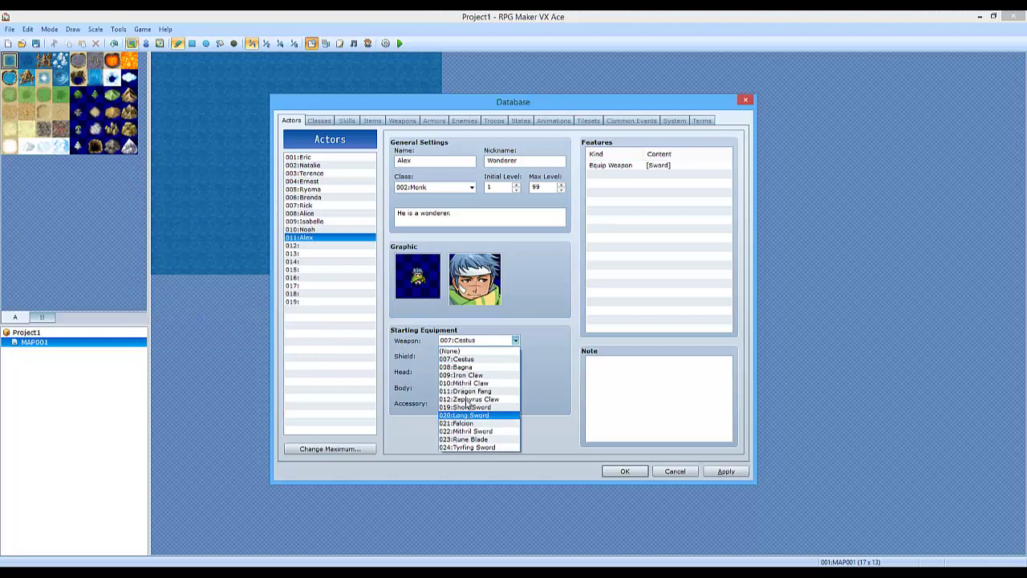
click(524, 327)
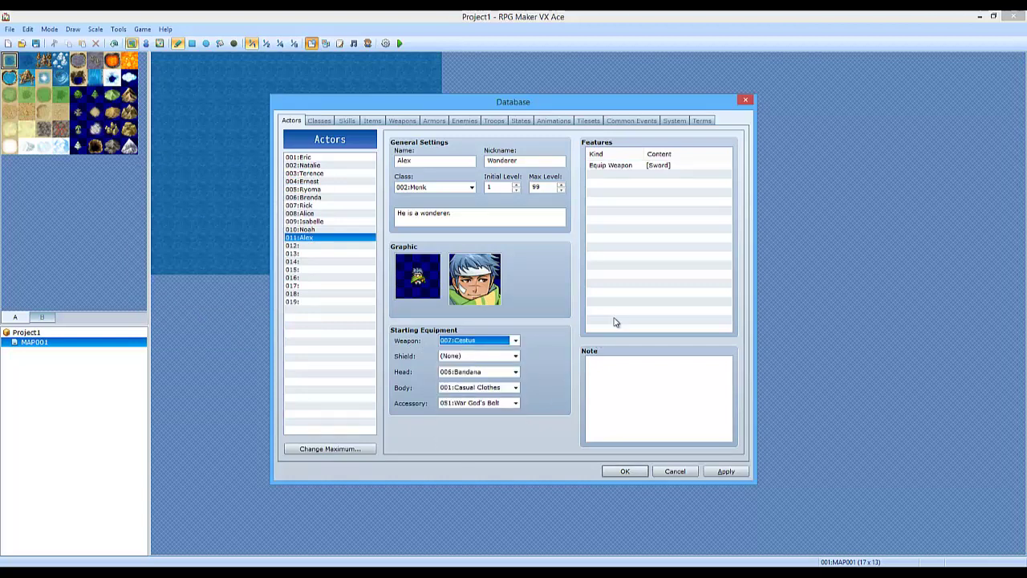
click(677, 231)
Select all the stray text in Alex's Note and delete it.
click(609, 387)
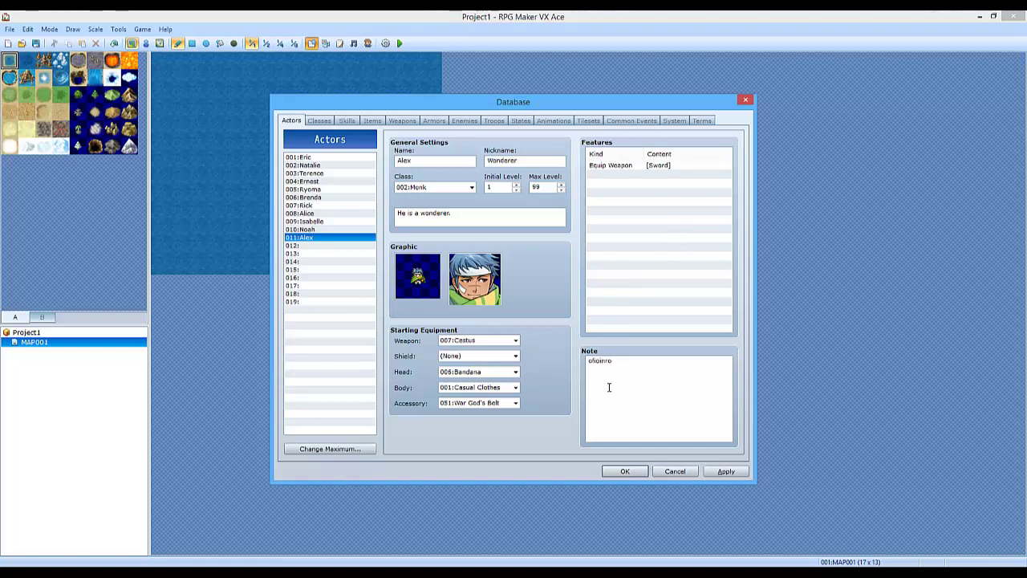
key(ctrl+a)
key(BackSpace)
Apply Alex's actor changes and check Eric's Initial Party entry in the System settings.
click(725, 472)
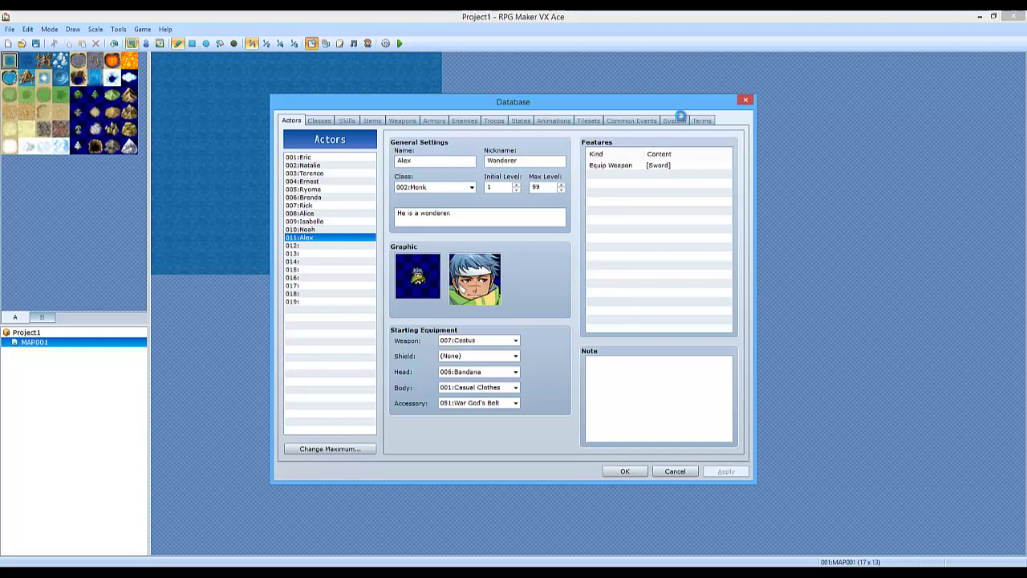
click(674, 121)
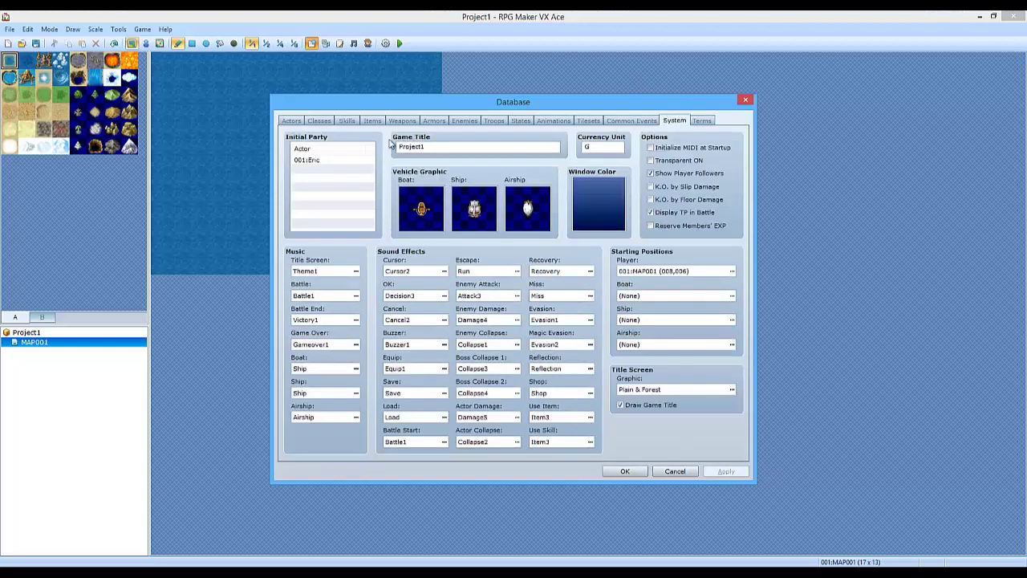
click(309, 160)
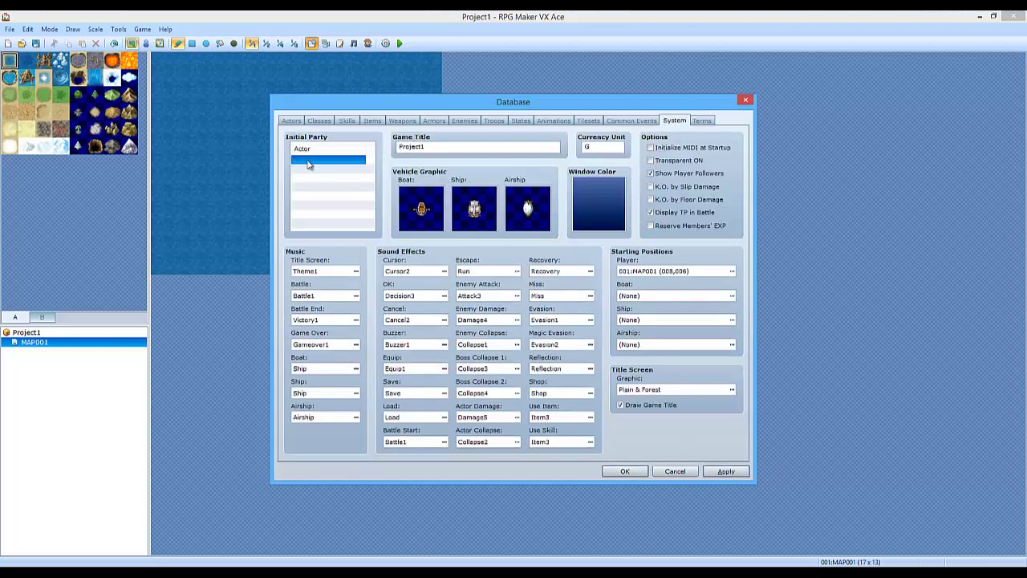
double_click(309, 160)
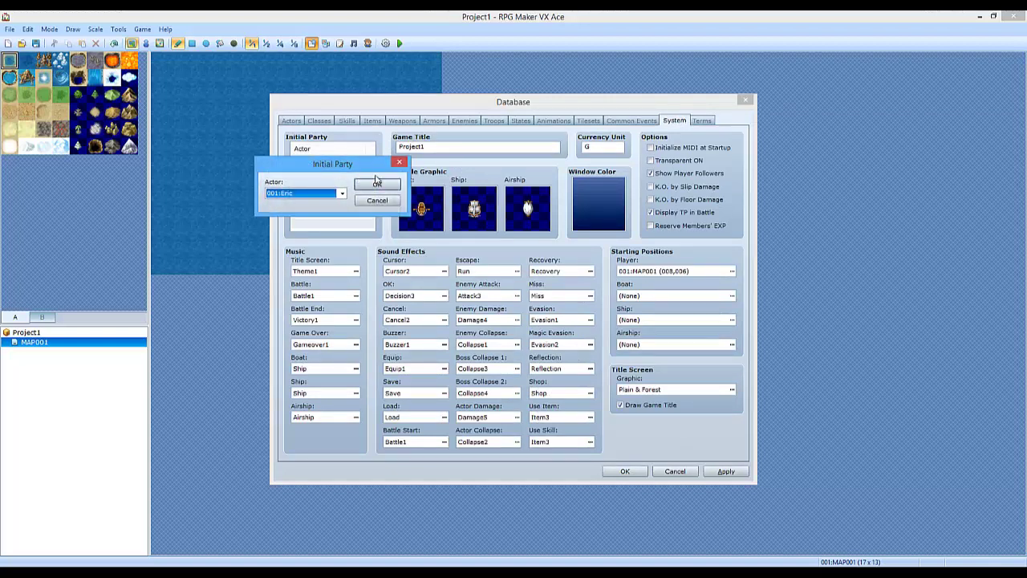
click(377, 184)
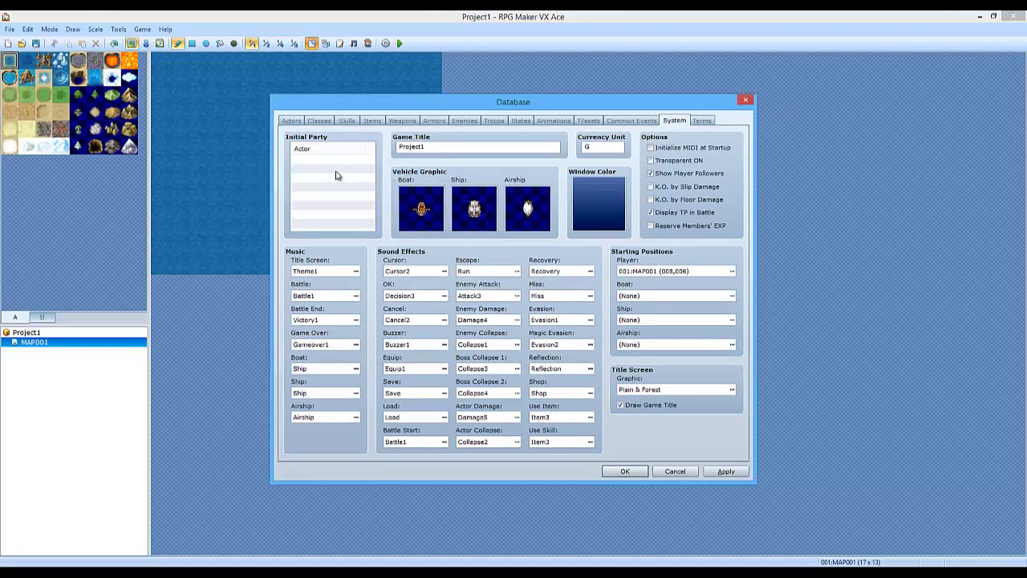
Set the Initial Party slot to 011:Alex.
right_click(335, 162)
click(342, 170)
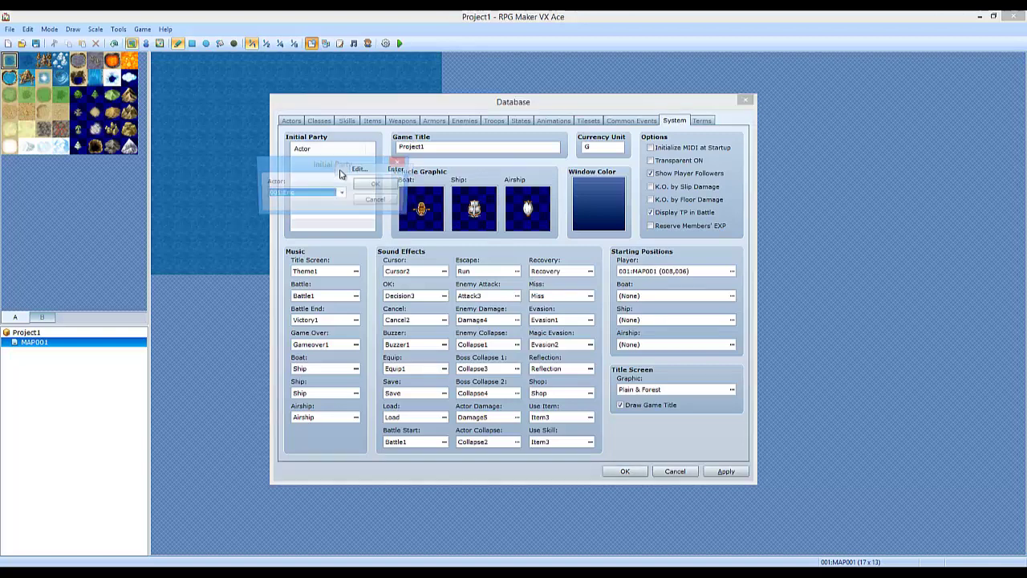
click(305, 195)
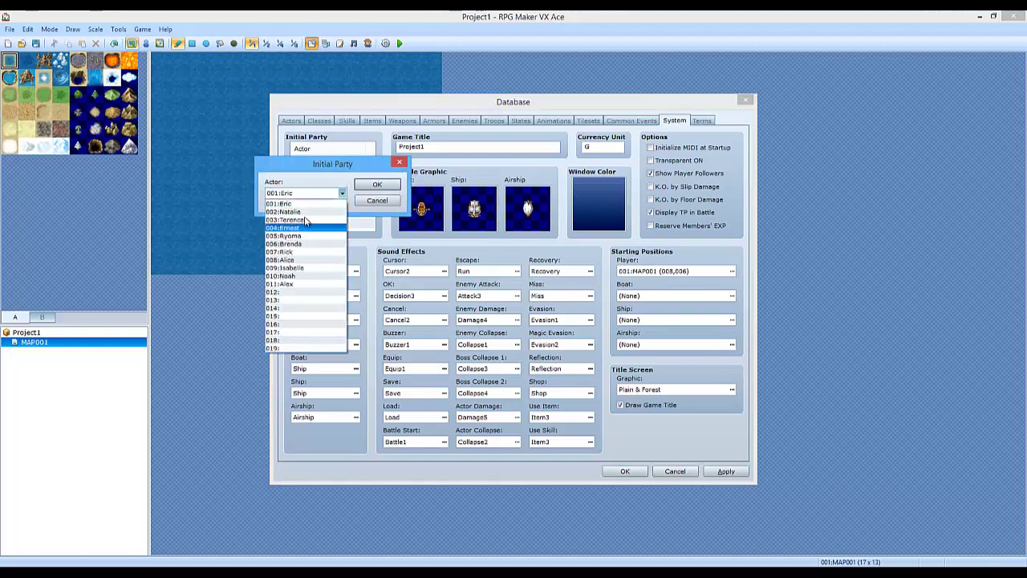
click(304, 283)
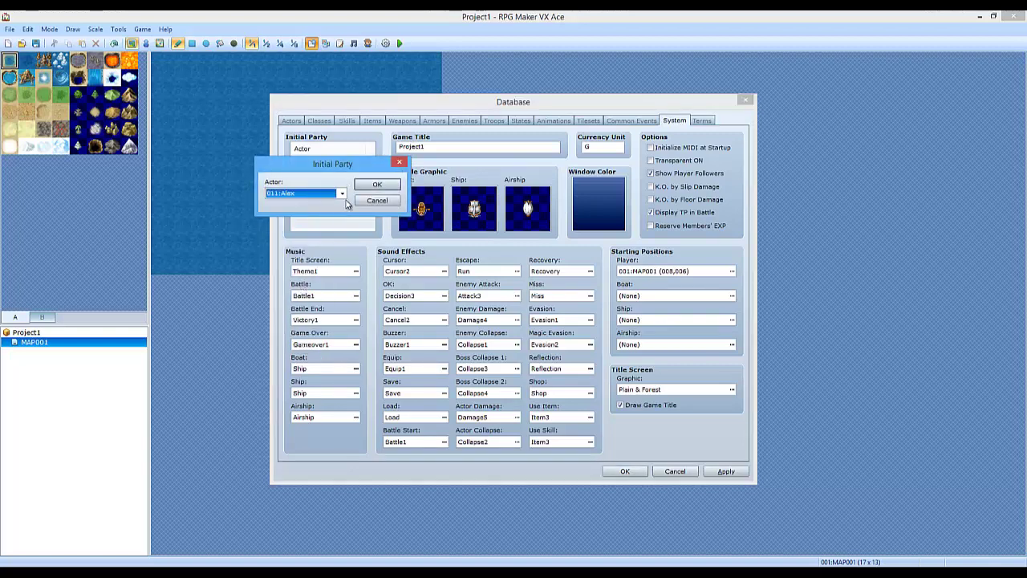
click(364, 183)
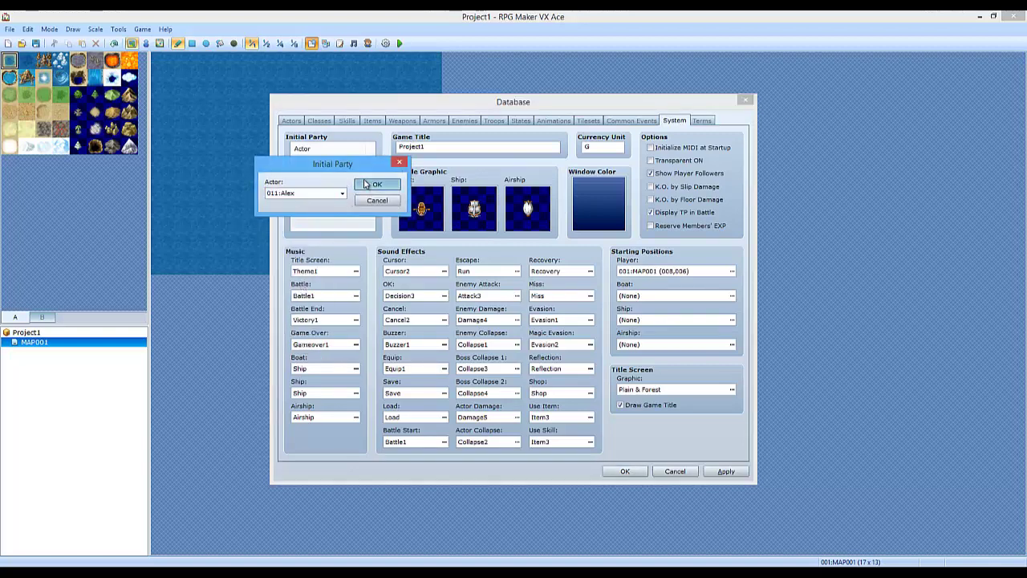
Confirm the Database with OK to save Alex's changes and return to the MAP001 editor.
click(625, 471)
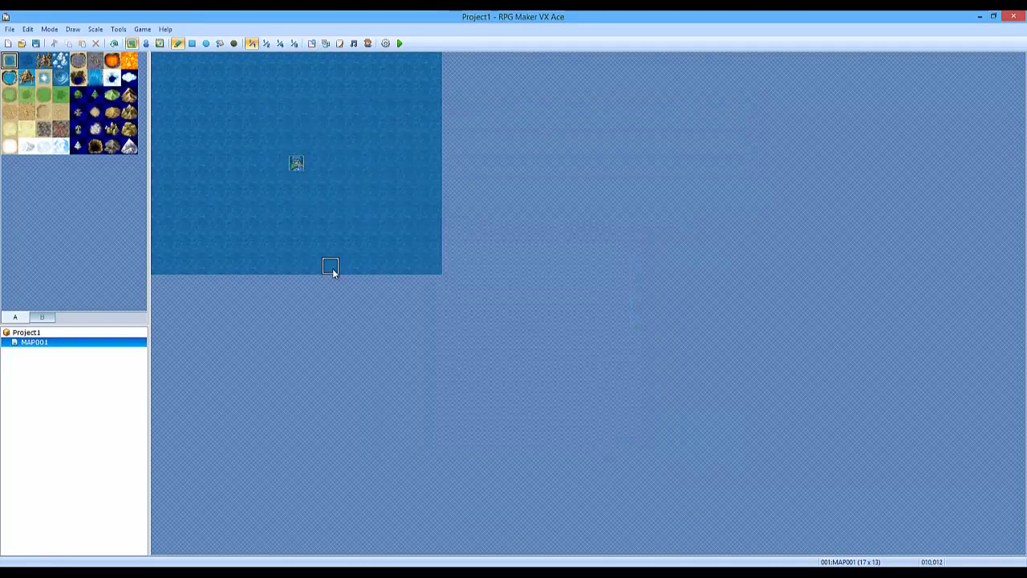